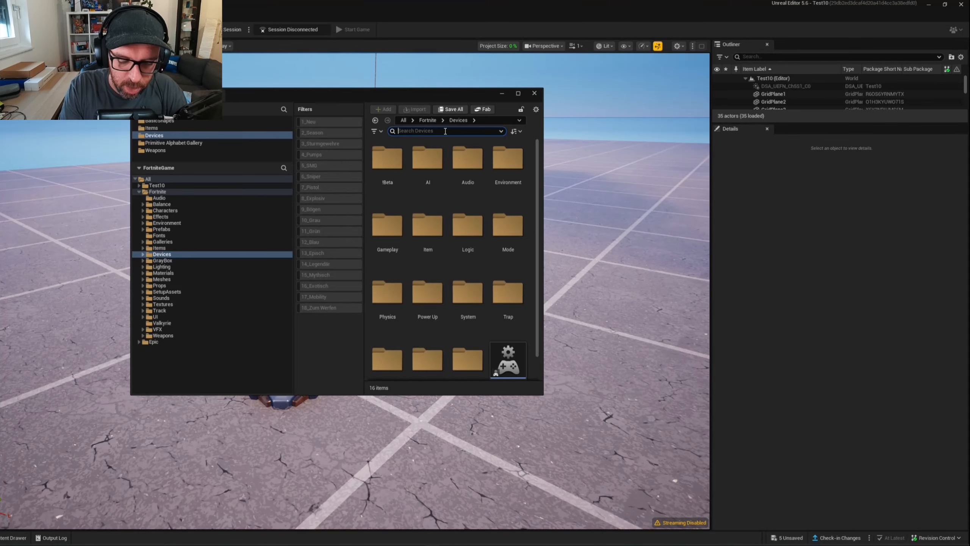
# Step: Find the Explosive Device among the Fortnite devices and place it on the floor beside the player spawn pad
pyautogui.write('PL')
pyautogui.moveTo(393, 161)
pyautogui.mouseDown()
pyautogui.moveTo(589, 239)
pyautogui.moveTo(578, 267)
pyautogui.moveTo(440, 303)
pyautogui.mouseUp()
pyautogui.click(590, 291)
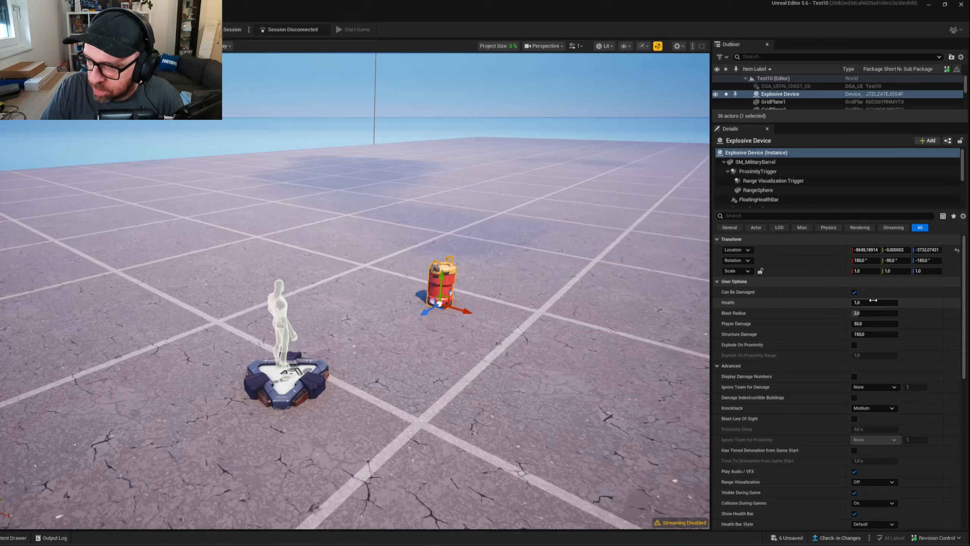
# Step: Set the explosive device's Blast Radius to 10, Player Damage to 0 and Structure Damage to 5000
pyautogui.click(859, 313)
pyautogui.moveTo(879, 313); pyautogui.dragTo(891, 320)
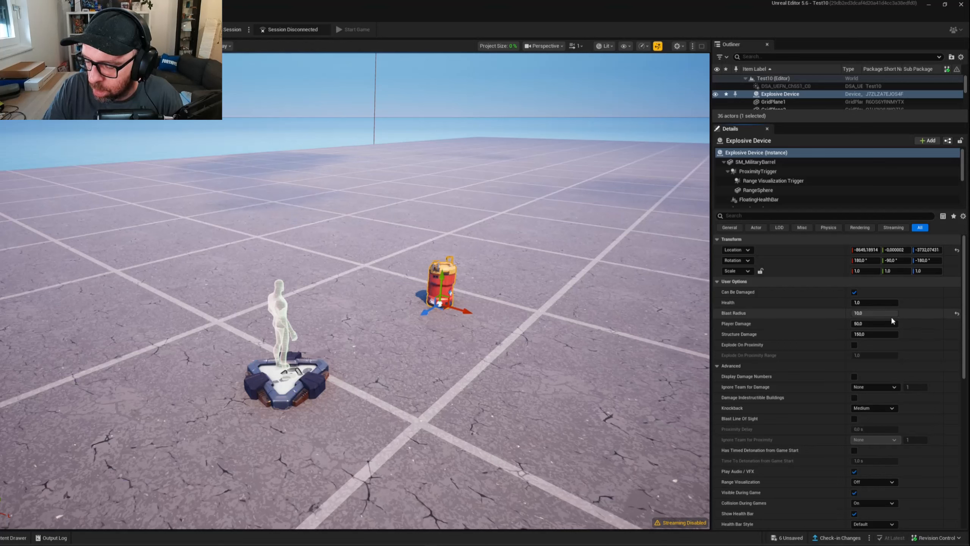
pyautogui.moveTo(886, 324)
pyautogui.mouseDown()
pyautogui.moveTo(866, 323)
pyautogui.moveTo(898, 335)
pyautogui.mouseUp()
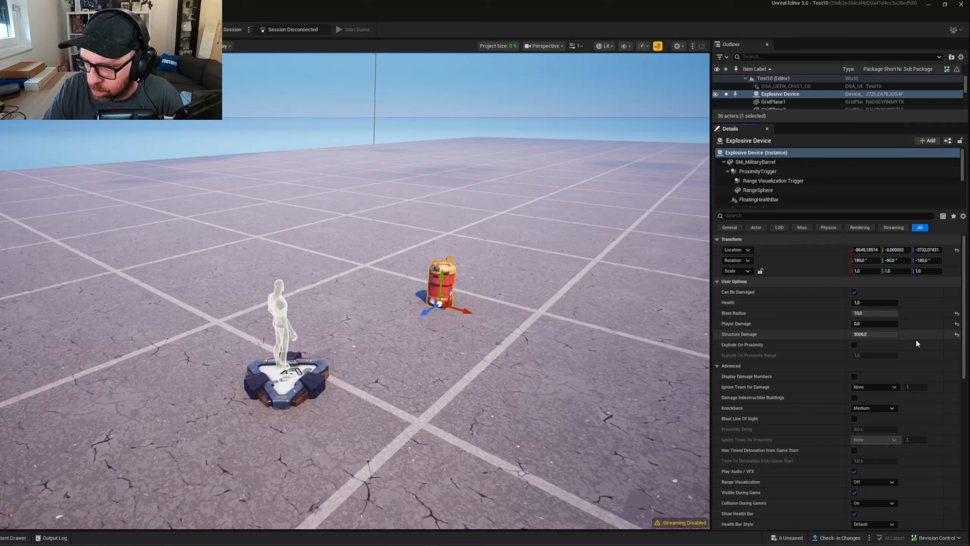
# Step: Set the explosive device's Knockback to None and disable Play Audio / VFX
pyautogui.scroll(-1, 919, 344)
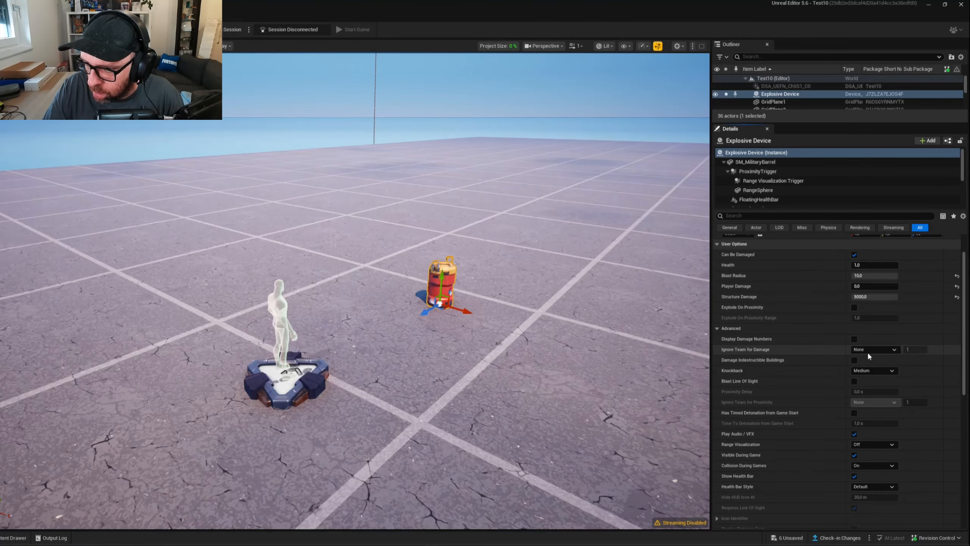
pyautogui.click(876, 370)
pyautogui.click(877, 379)
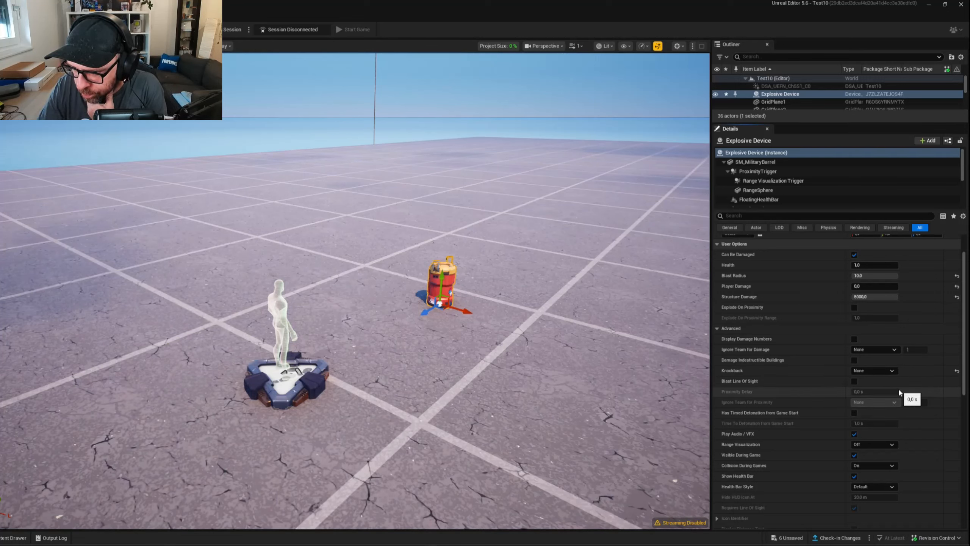
pyautogui.click(854, 434)
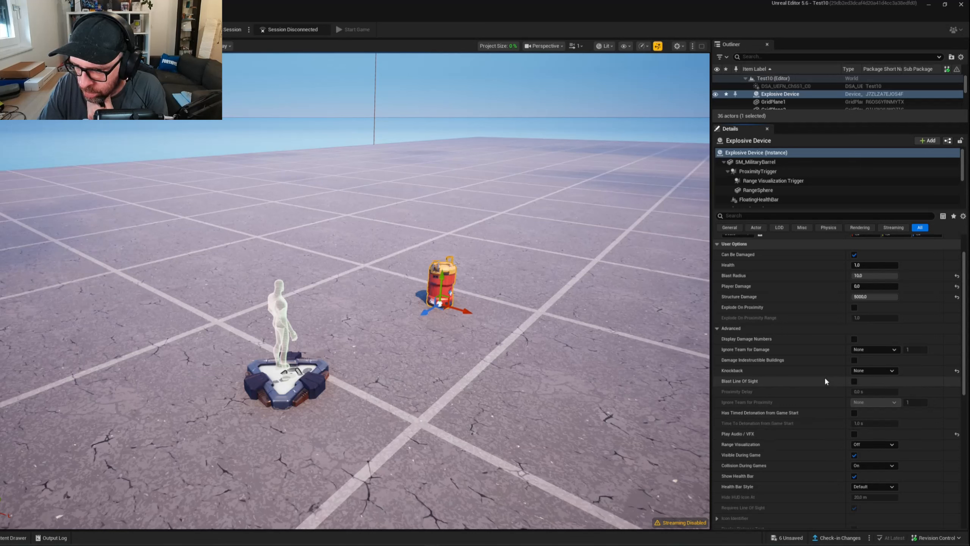
# Step: Make the explosive device invisible during the game, set its Collision During Games to Off and disable its health bar
pyautogui.scroll(-2, 840, 382)
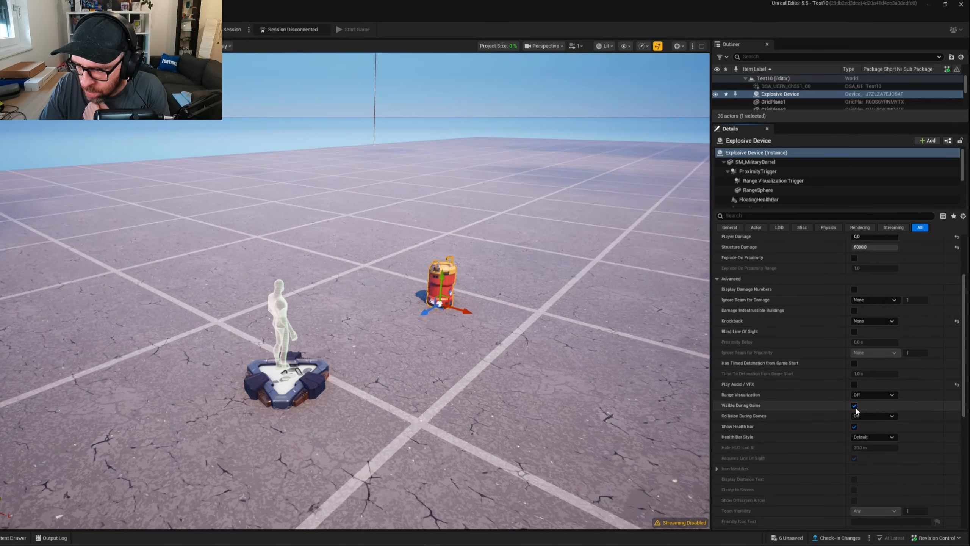
pyautogui.click(873, 421)
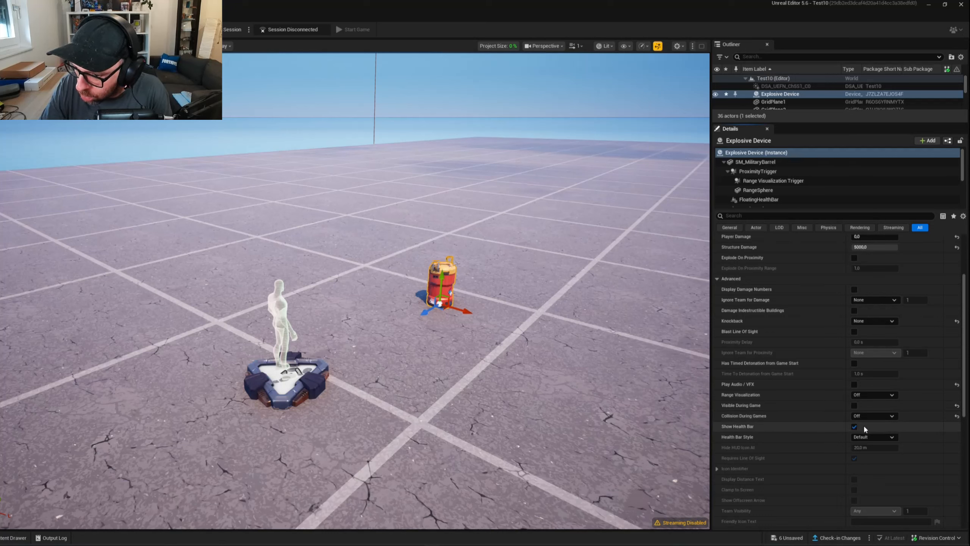
pyautogui.scroll(-8, 911, 381)
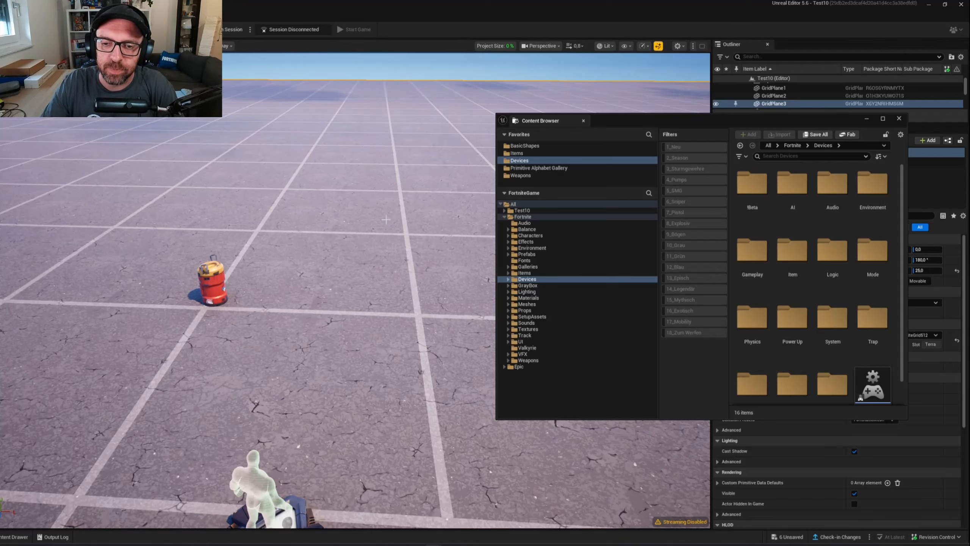
# Step: Search the devices for TRIGGER and place a Trigger on the floor a short distance from the explosive barrel
pyautogui.press('w')
pyautogui.moveTo(294, 256); pyautogui.dragTo(243, 248, button='right')
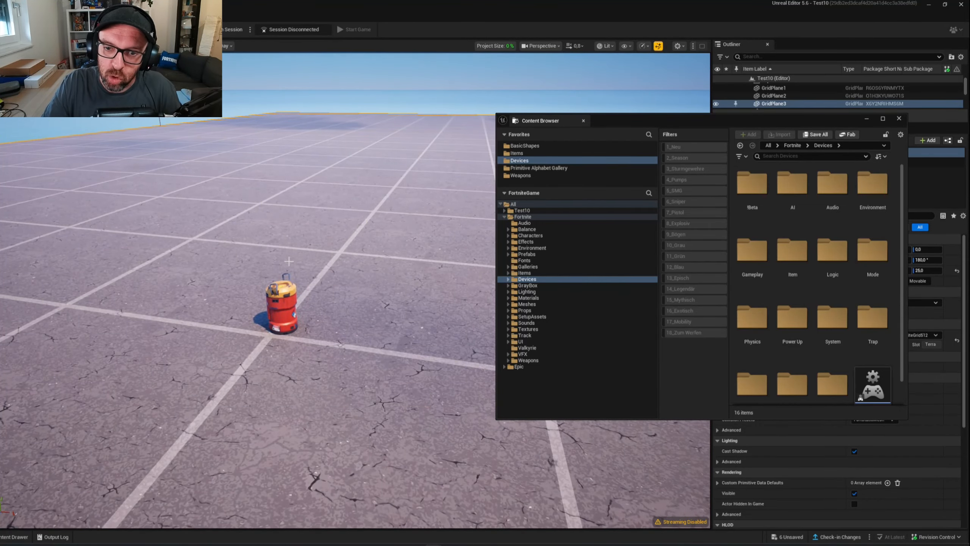
pyautogui.press('d')
pyautogui.moveTo(292, 256); pyautogui.dragTo(370, 265, button='right')
pyautogui.press('a')
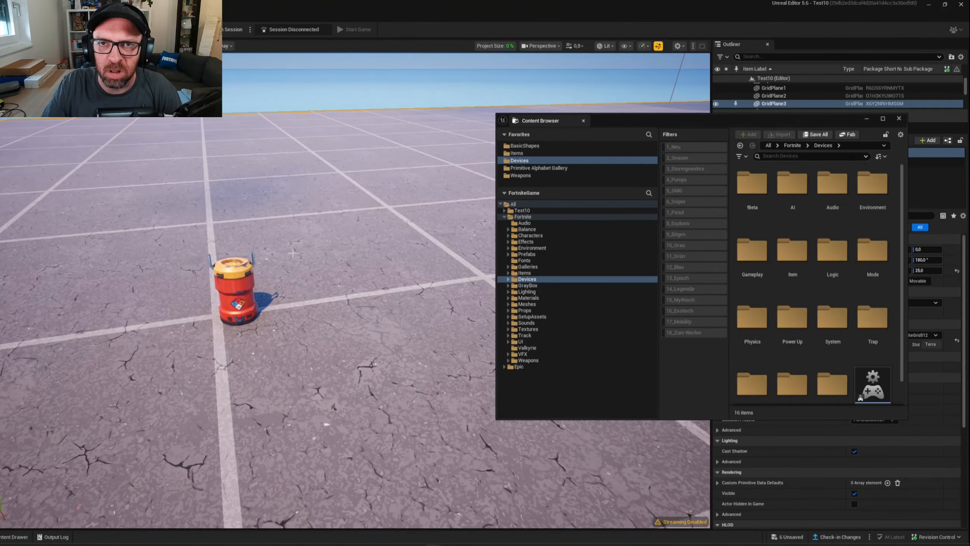
pyautogui.click(769, 156)
pyautogui.write('T')
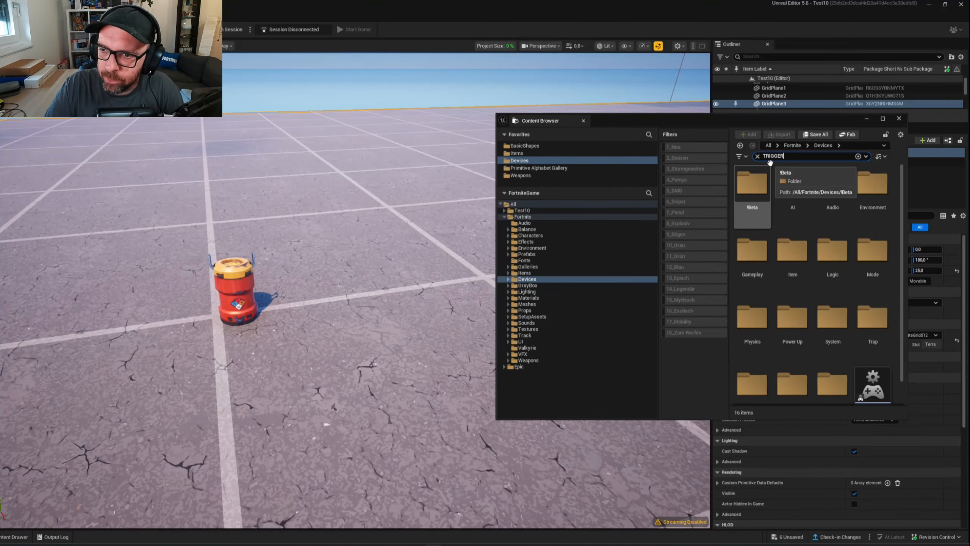
pyautogui.write('RIGGER')
pyautogui.moveTo(753, 252); pyautogui.dragTo(218, 394)
pyautogui.moveTo(218, 395); pyautogui.dragTo(401, 325, button='right')
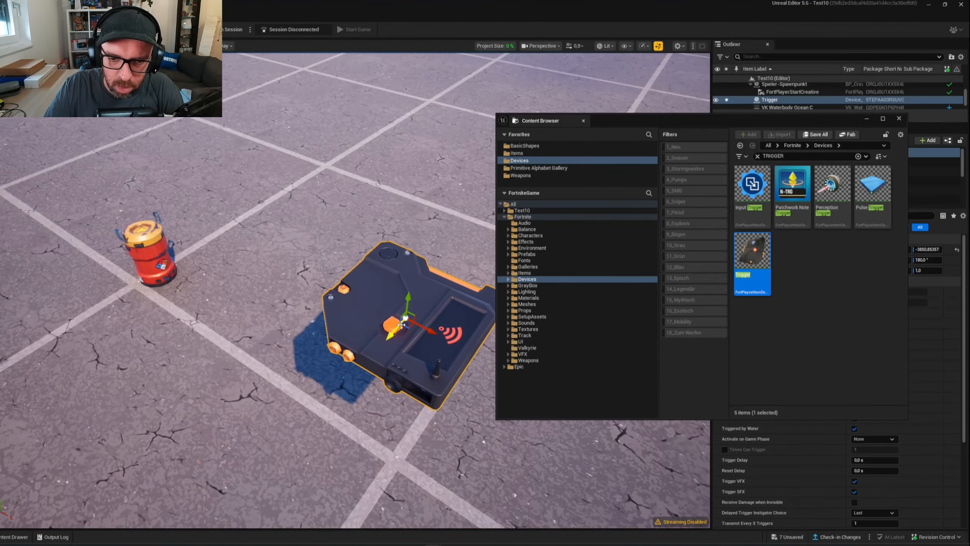
pyautogui.moveTo(401, 325); pyautogui.dragTo(358, 215)
pyautogui.moveTo(359, 214)
pyautogui.mouseDown(button='right')
pyautogui.moveTo(349, 214)
pyautogui.moveTo(361, 217)
pyautogui.mouseUp(button='right')
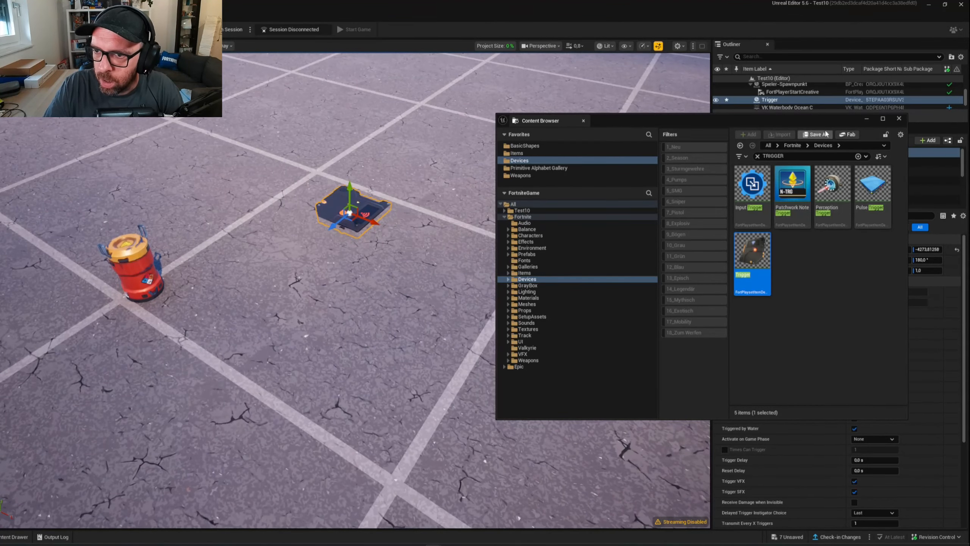
# Step: Search the devices for BUTTON, place a Button in front of the explosive barrel and close the Content Browser
pyautogui.click(804, 155)
pyautogui.write('BUTTON')
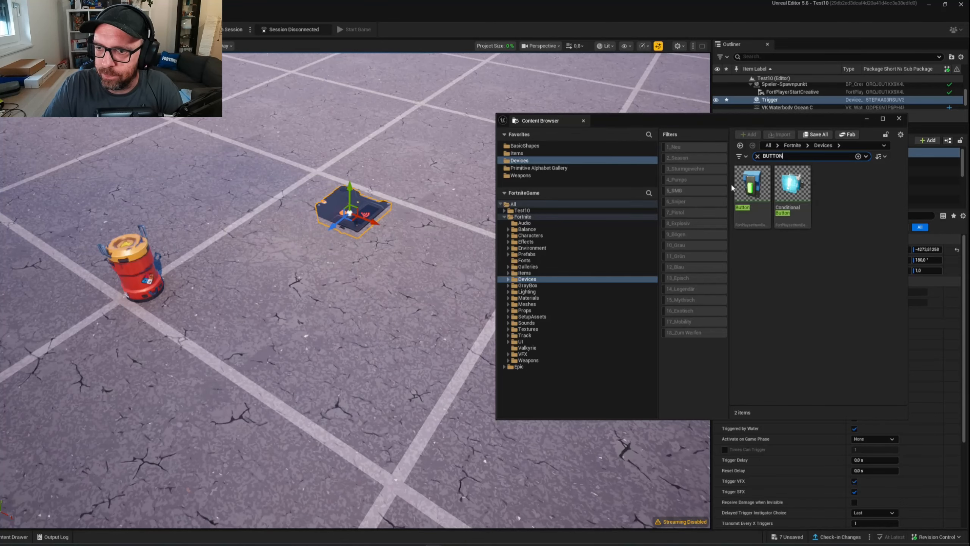
pyautogui.moveTo(751, 183); pyautogui.dragTo(168, 423)
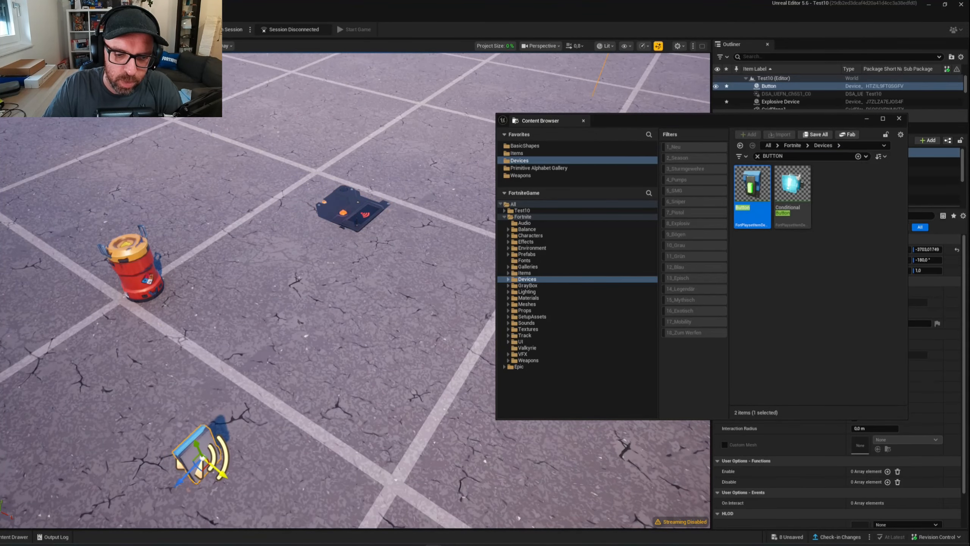
pyautogui.moveTo(221, 472); pyautogui.dragTo(111, 381)
pyautogui.click(899, 118)
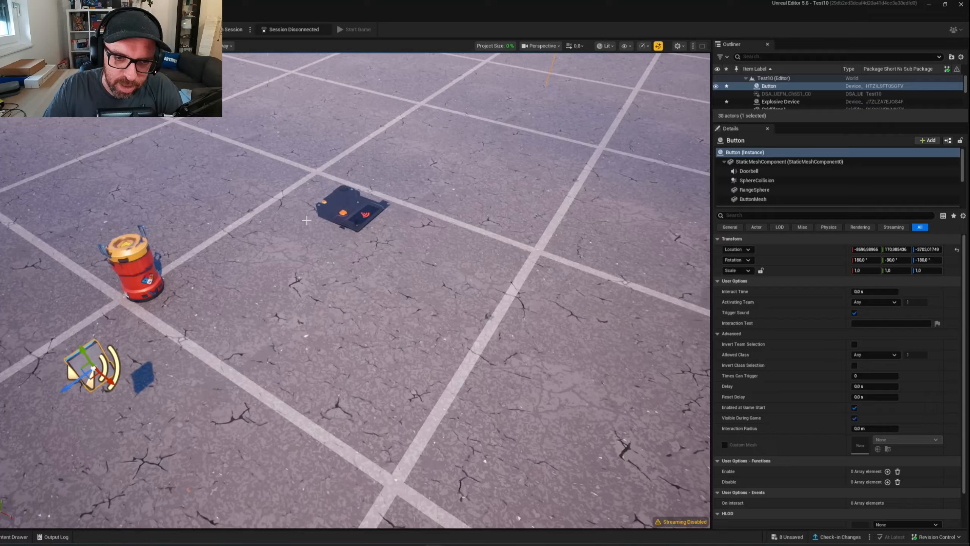
# Step: Move the button farther away from the explosive barrel and reposition the trigger
pyautogui.press('f')
pyautogui.hotkey('ctrl', 'z')
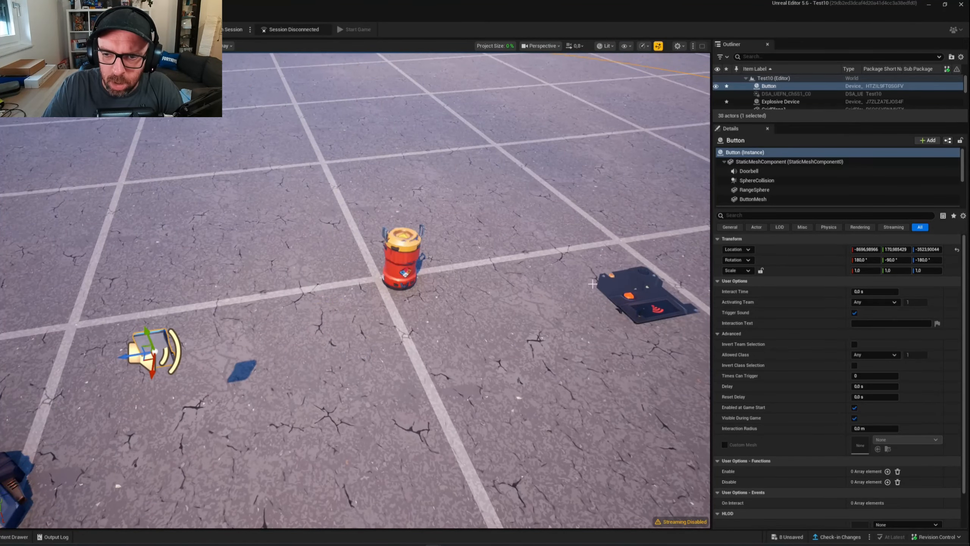
pyautogui.click(646, 294)
pyautogui.moveTo(634, 305); pyautogui.dragTo(590, 256)
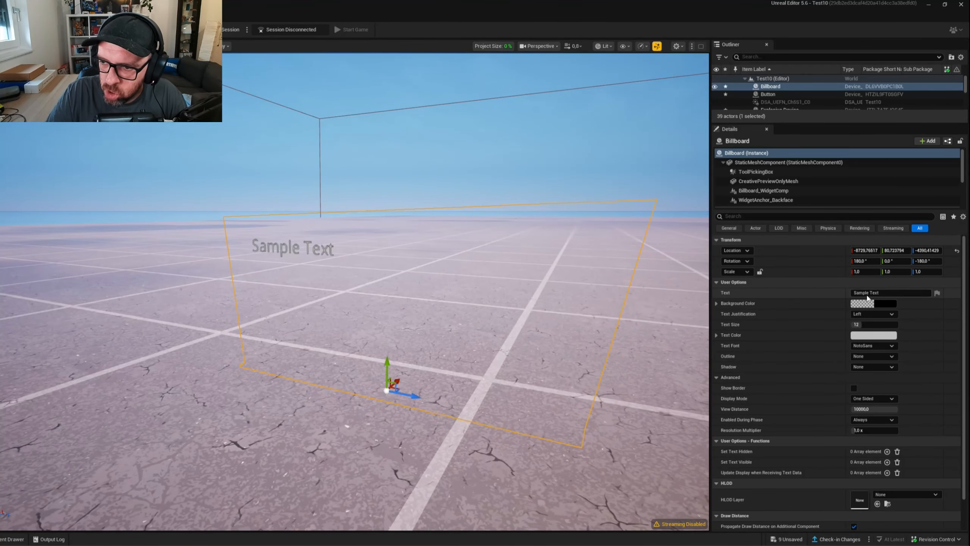
# Step: Replace the billboard's sample text with "Reset"
pyautogui.click(867, 292)
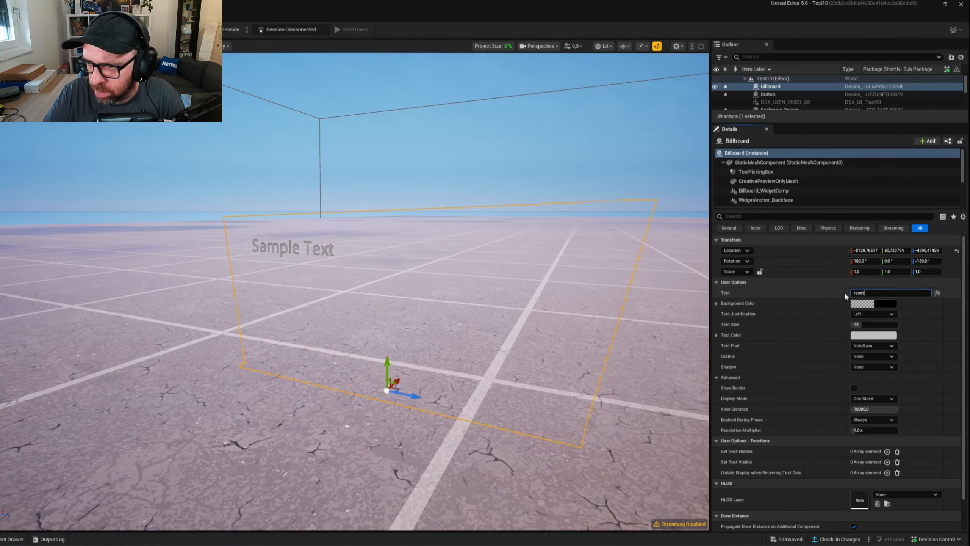
pyautogui.press('BackSpace')
pyautogui.press('BackSpace')
pyautogui.press('BackSpace')
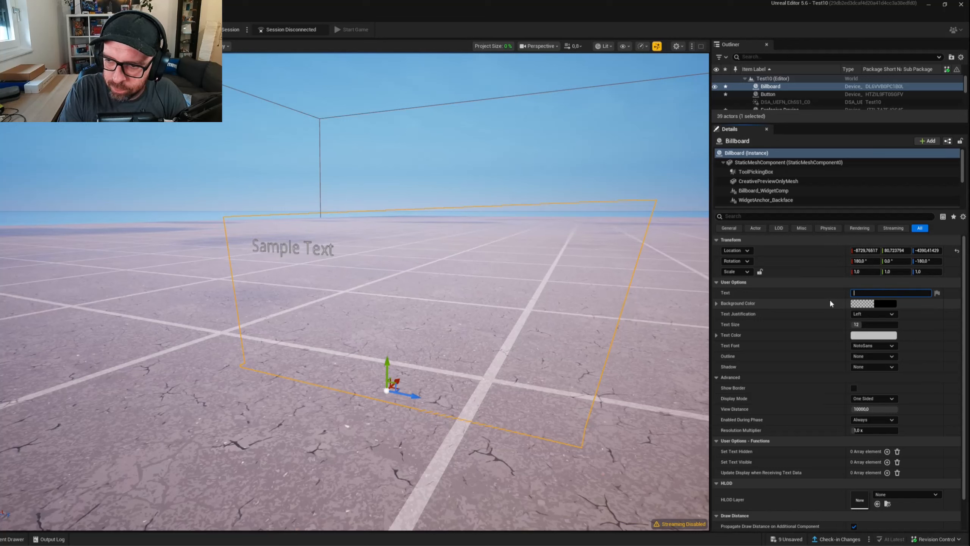
pyautogui.write('Reset')
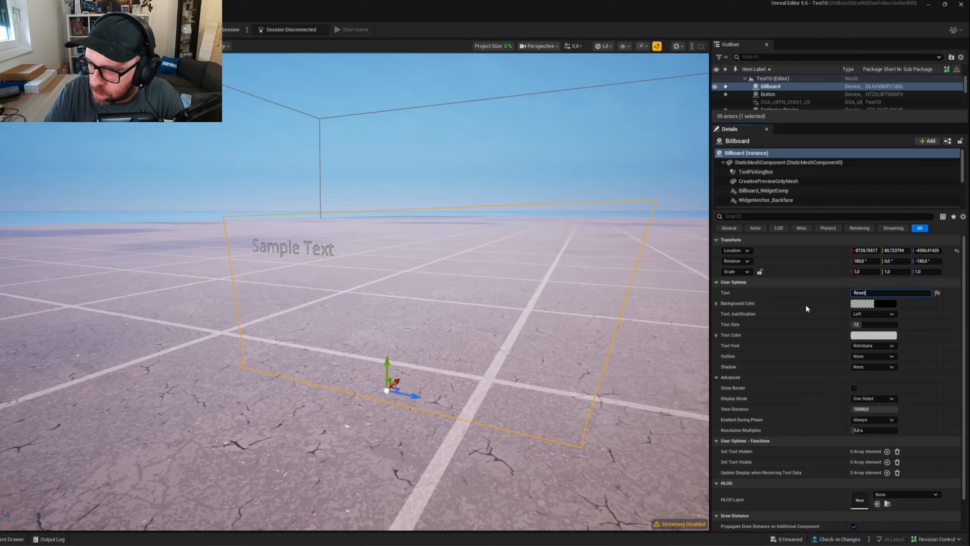
# Step: Format the billboard with text size 24, Center justification, a visible border and a Resolution Multiplier of 5
pyautogui.click(873, 314)
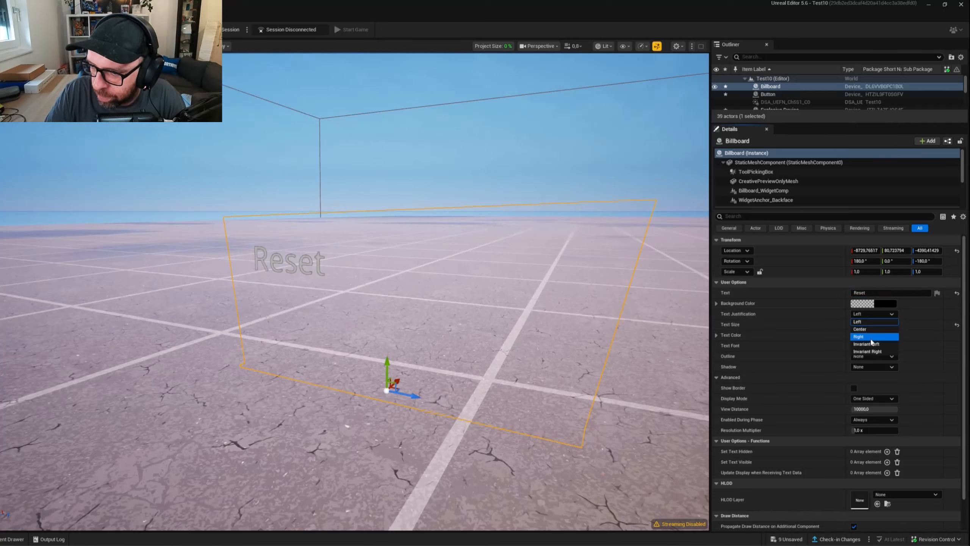
pyautogui.click(873, 331)
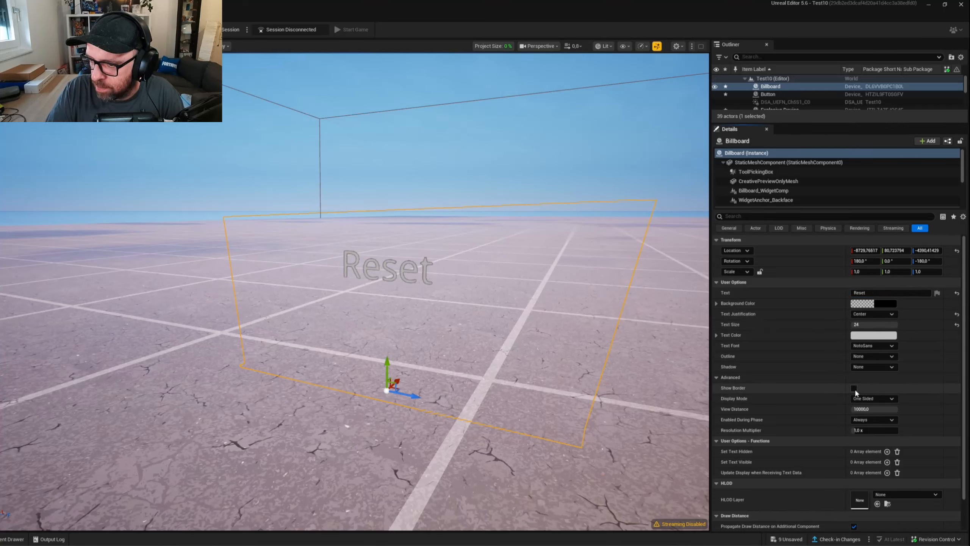
pyautogui.click(854, 388)
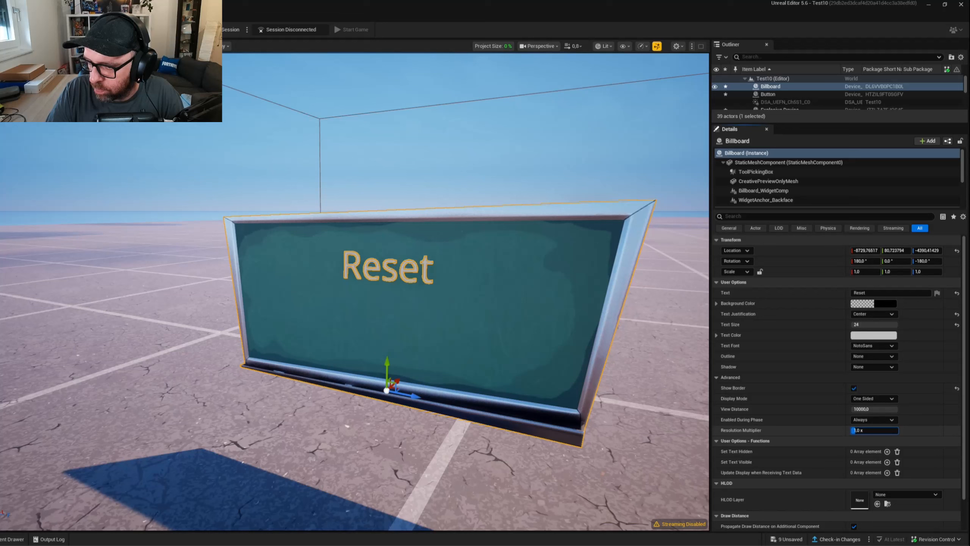
pyautogui.moveTo(857, 430); pyautogui.dragTo(870, 430)
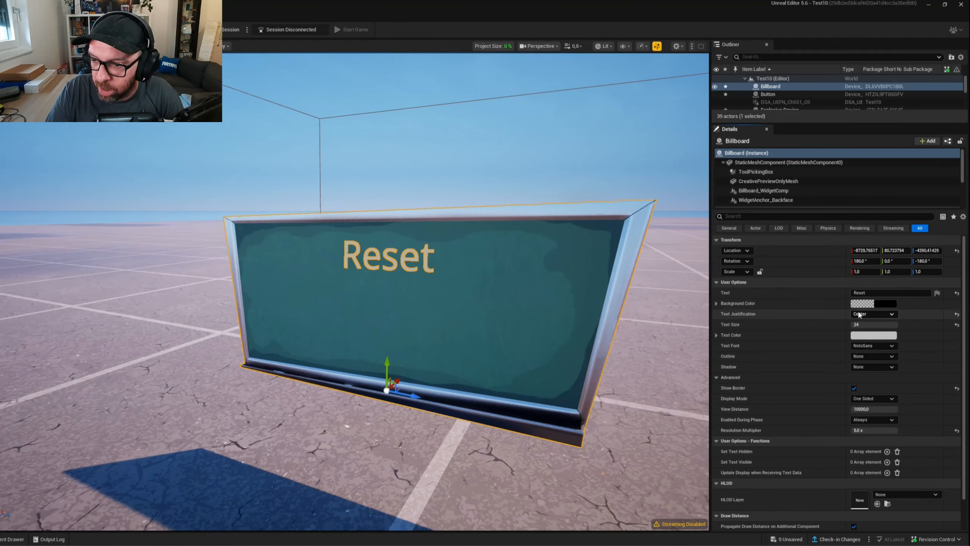
# Step: Set the billboard's text font to Burbank and its outline to Light
pyautogui.click(875, 356)
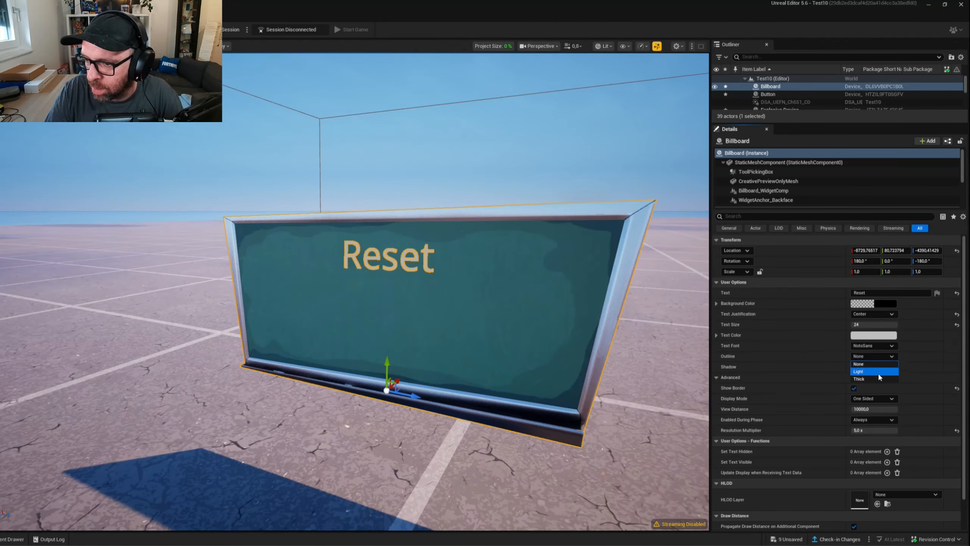
pyautogui.click(873, 345)
pyautogui.click(871, 360)
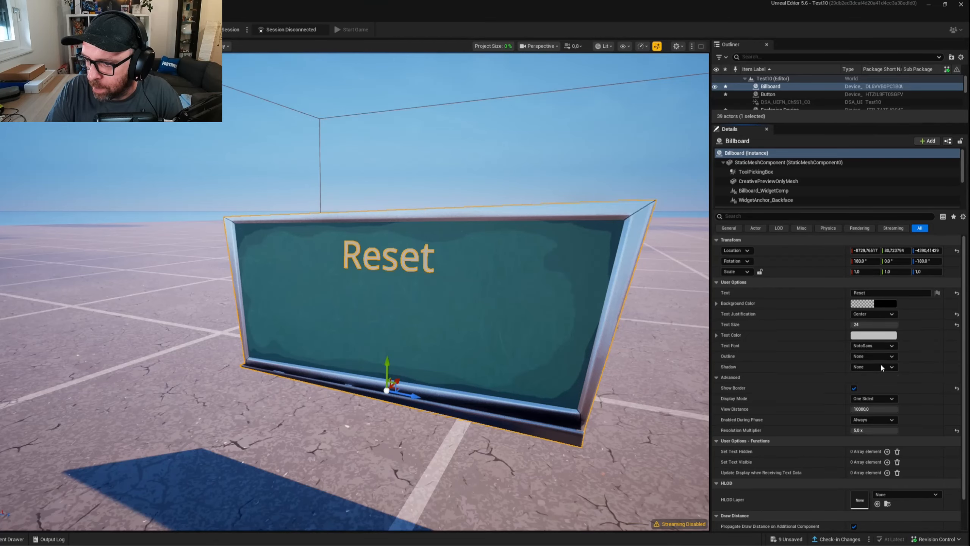
pyautogui.click(876, 356)
pyautogui.click(880, 369)
# Step: Move the Reset billboard so it stands directly behind the trigger
pyautogui.press('s')
pyautogui.moveTo(422, 290); pyautogui.dragTo(372, 330, button='right')
pyautogui.moveTo(511, 253); pyautogui.dragTo(412, 284)
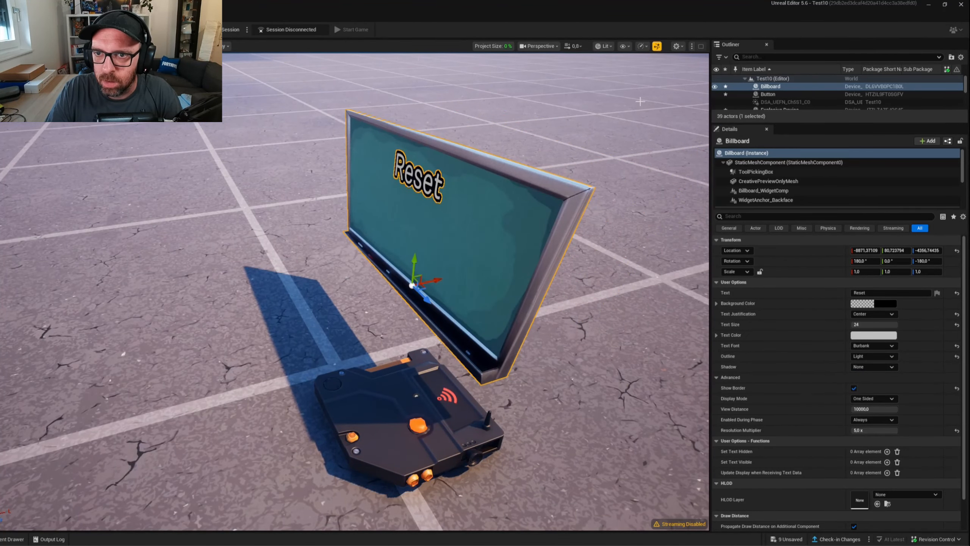
pyautogui.press('e')
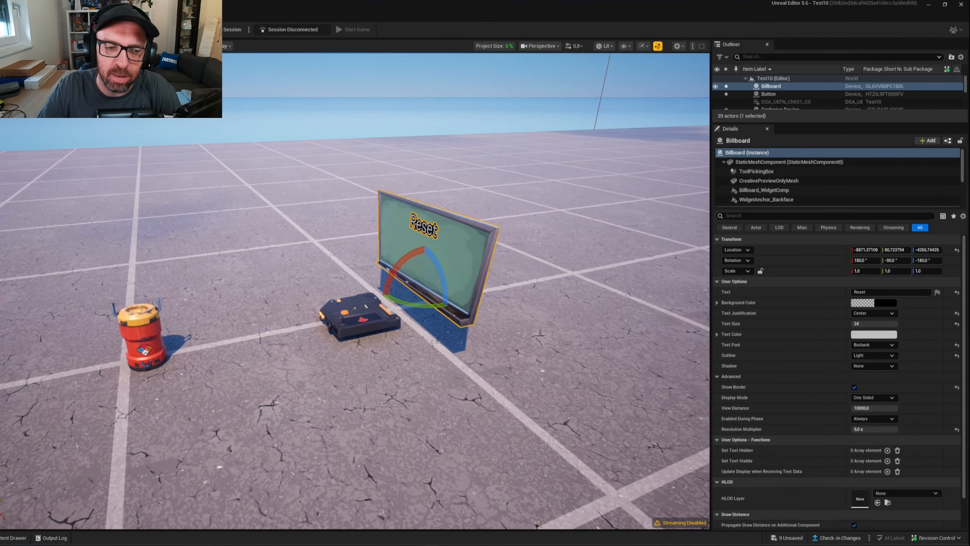
# Step: Shift the trigger slightly sideways in front of the Reset billboard
pyautogui.click(367, 319)
pyautogui.click(148, 344)
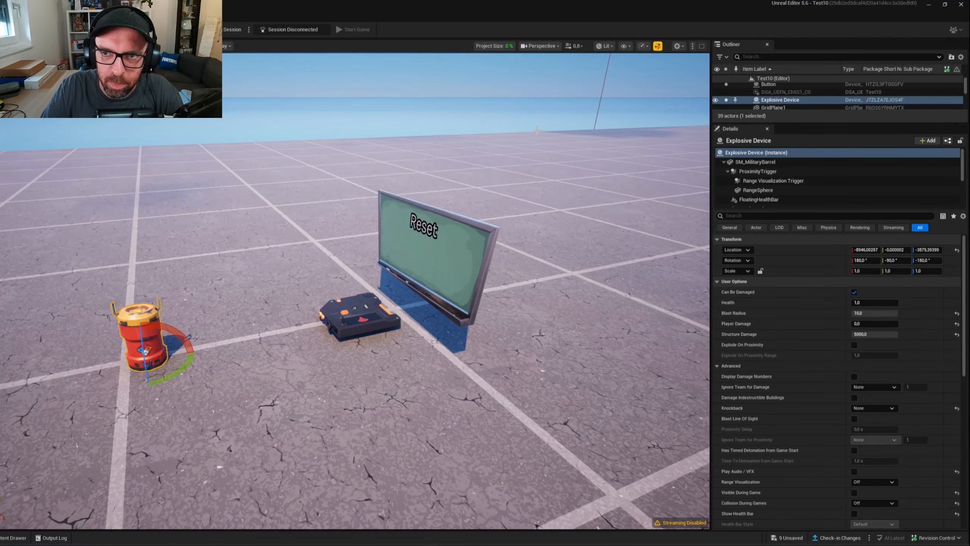
pyautogui.moveTo(427, 258); pyautogui.dragTo(427, 273, button='right')
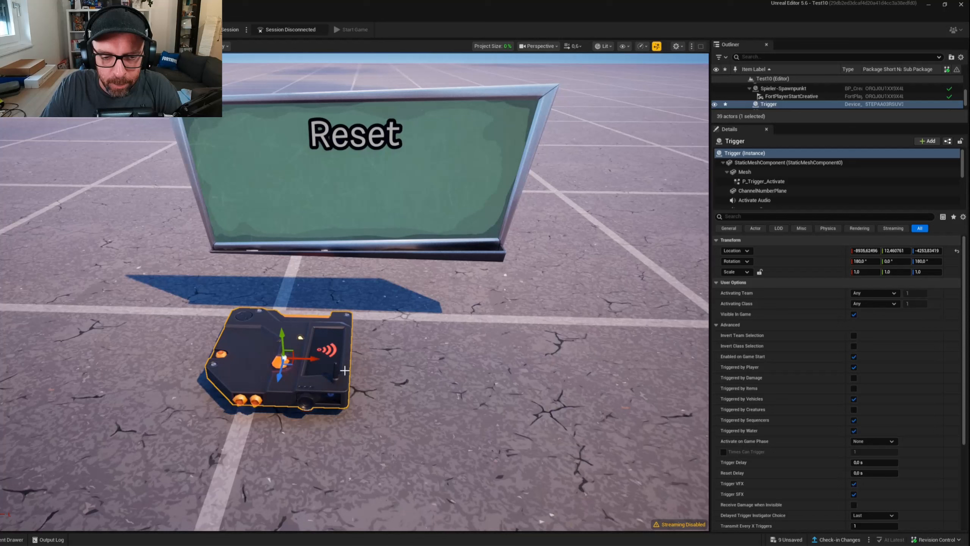
pyautogui.moveTo(289, 363); pyautogui.dragTo(308, 365)
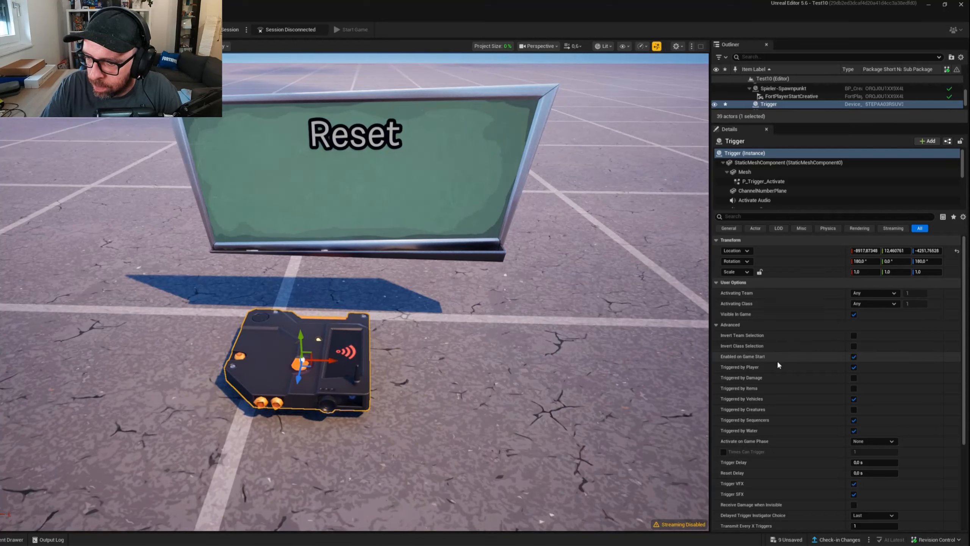
# Step: Make the trigger respond to damage by enabling Triggered by Damage and disabling Triggered by Player
pyautogui.click(854, 377)
pyautogui.click(853, 367)
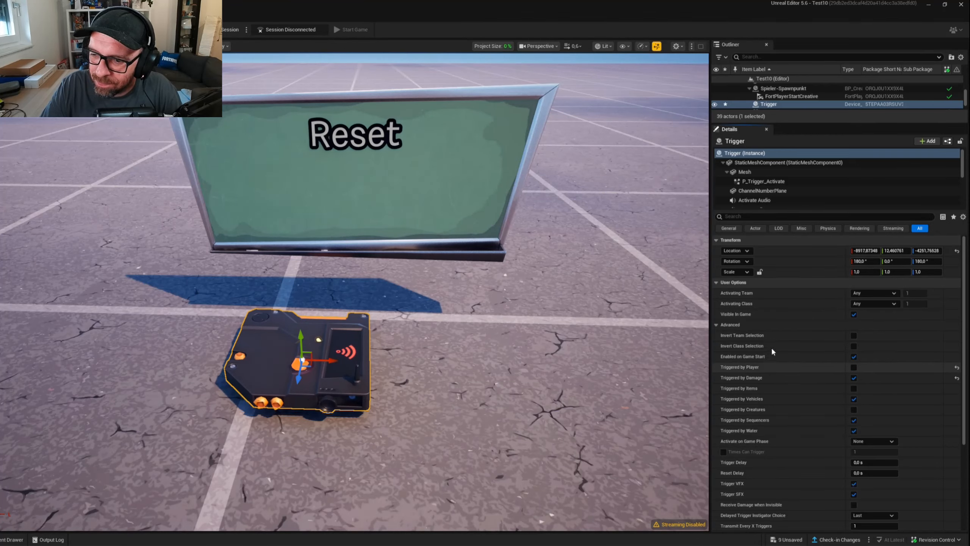
pyautogui.moveTo(497, 291); pyautogui.dragTo(375, 281, button='right')
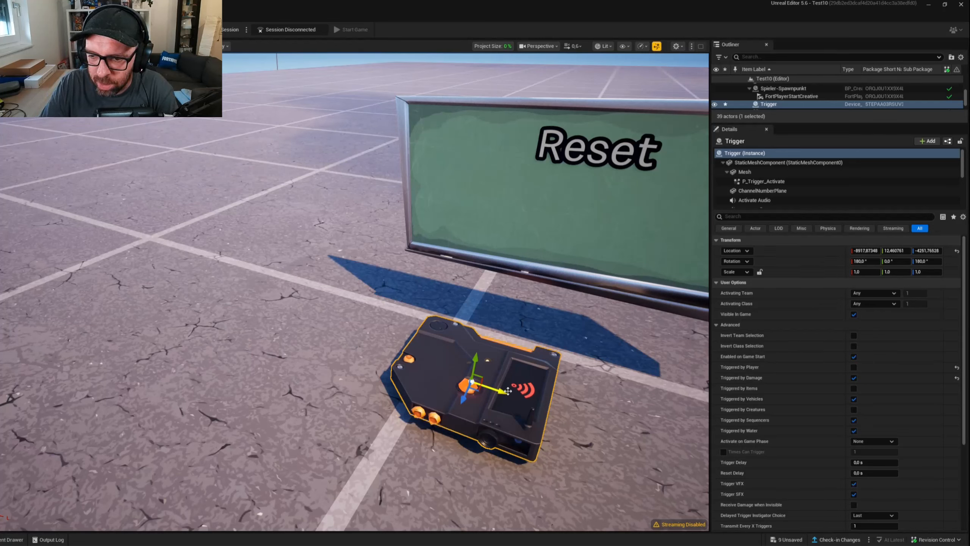
# Step: Hide the trigger during the game, disable its Trigger VFX and Trigger SFX, and enable Receive Damage when Invisible
pyautogui.moveTo(576, 388); pyautogui.dragTo(610, 371, button='right')
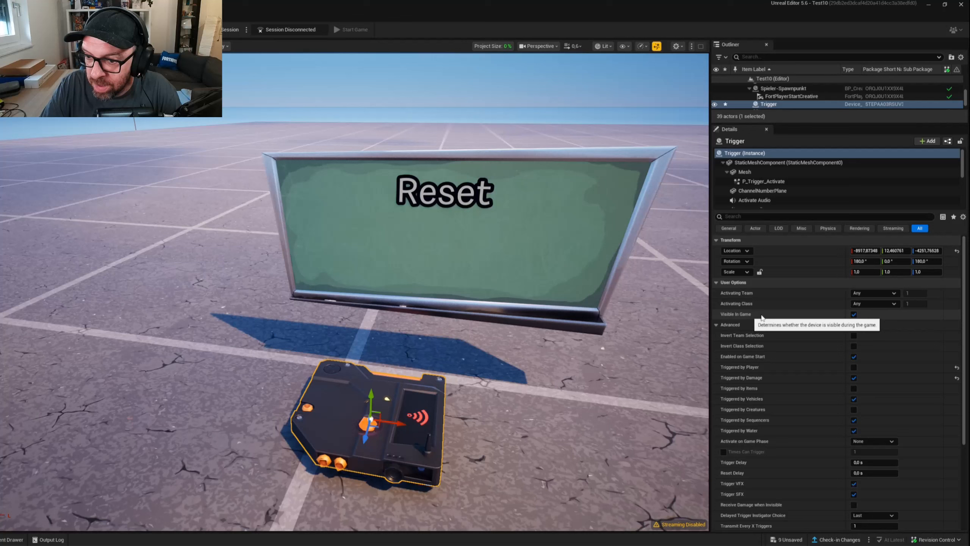
pyautogui.click(854, 314)
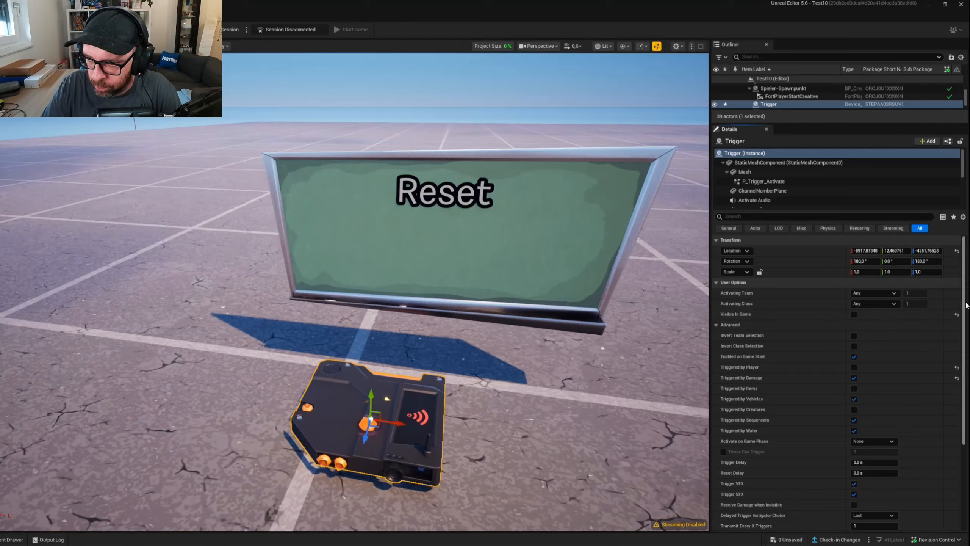
pyautogui.scroll(-5, 825, 368)
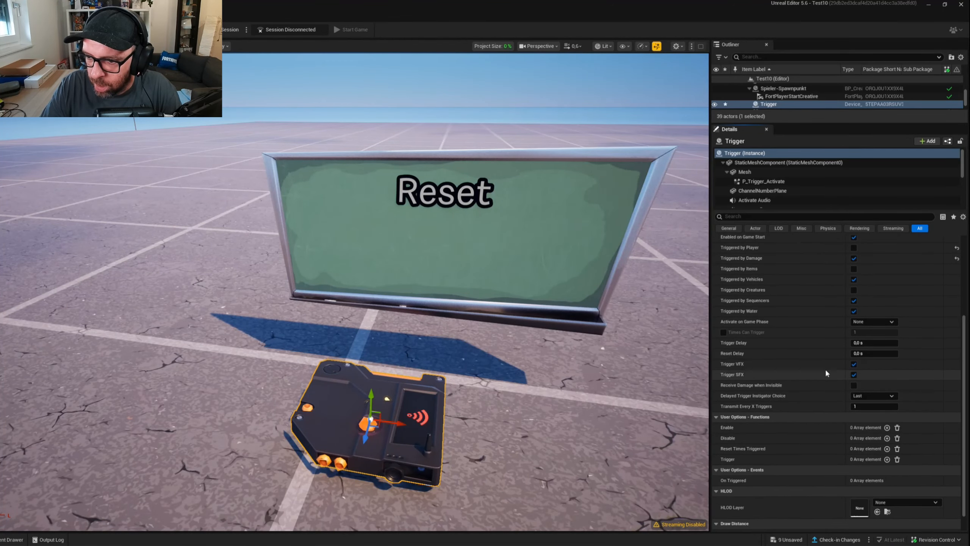
pyautogui.click(854, 364)
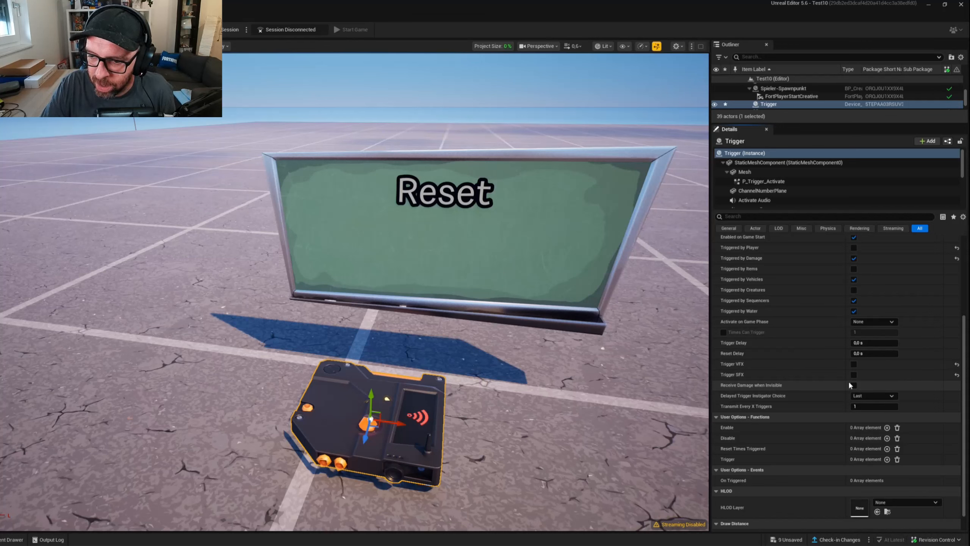
# Step: Raise the trigger in front of the Reset billboard and rotate it upright so it lies flat against the board
pyautogui.moveTo(378, 425); pyautogui.dragTo(423, 228)
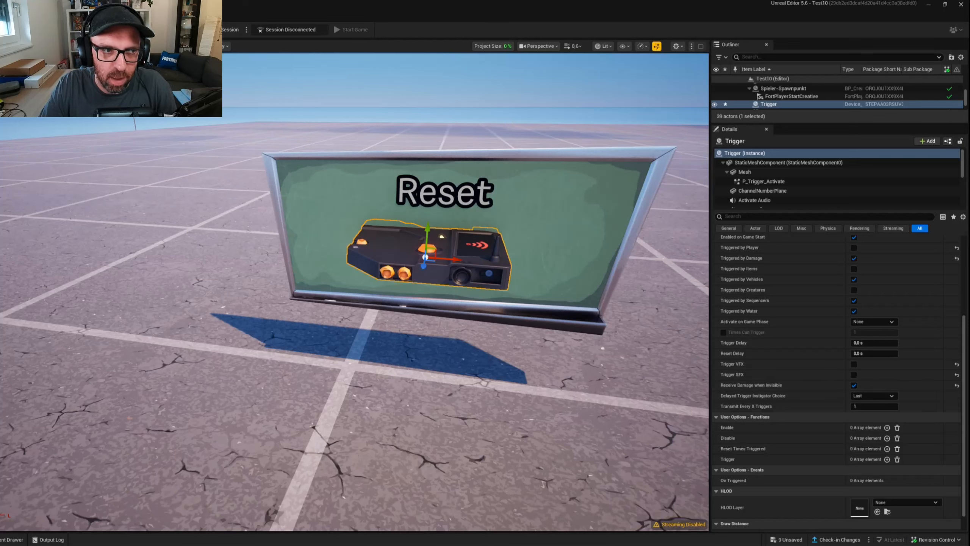
pyautogui.press('e')
pyautogui.moveTo(436, 271); pyautogui.dragTo(473, 262)
pyautogui.moveTo(411, 280); pyautogui.dragTo(283, 278, button='right')
pyautogui.press('d')
pyautogui.press('s')
pyautogui.moveTo(357, 262); pyautogui.dragTo(340, 289)
# Step: Select the billboard together with the trigger and reposition both as one unit in the air behind the explosive barrel
pyautogui.keyDown('ctrl'); pyautogui.click(488, 244); pyautogui.keyUp('ctrl')
pyautogui.press('s')
pyautogui.moveTo(487, 245); pyautogui.dragTo(486, 220, button='right')
pyautogui.press('w')
pyautogui.moveTo(415, 379); pyautogui.dragTo(506, 281)
pyautogui.click(475, 229)
pyautogui.moveTo(476, 229); pyautogui.dragTo(529, 182)
# Step: Move the button from beside the player spawn point to a spot next to the explosive barrel
pyautogui.moveTo(528, 183); pyautogui.dragTo(544, 200, button='right')
pyautogui.press('a')
pyautogui.scroll(1, 529, 198)
pyautogui.click(265, 327)
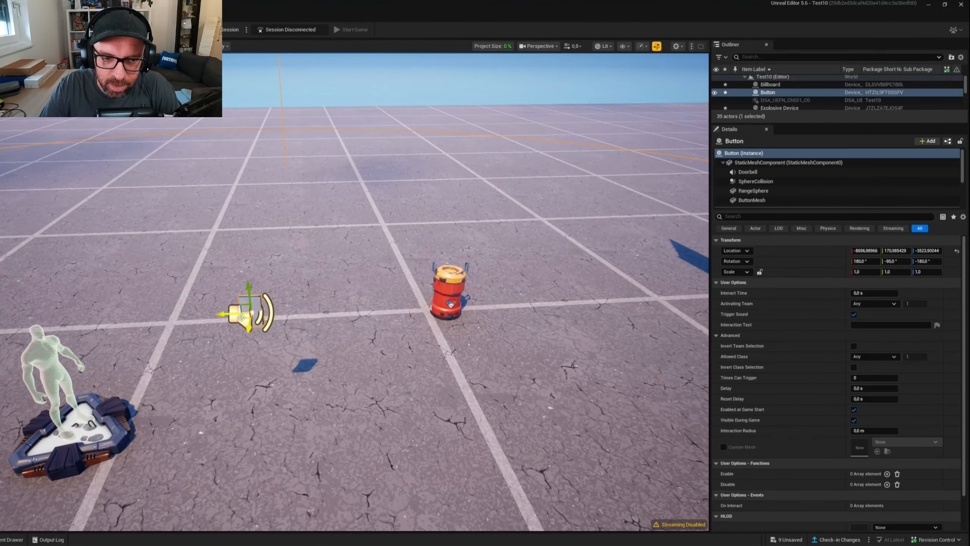
pyautogui.moveTo(242, 317); pyautogui.dragTo(472, 266)
# Step: Give the button the interaction text RESET, disable its trigger sound and in-game visibility, and set its interaction radius to about 0.89 m
pyautogui.moveTo(472, 266); pyautogui.dragTo(608, 225, button='right')
pyautogui.press('a')
pyautogui.press('w')
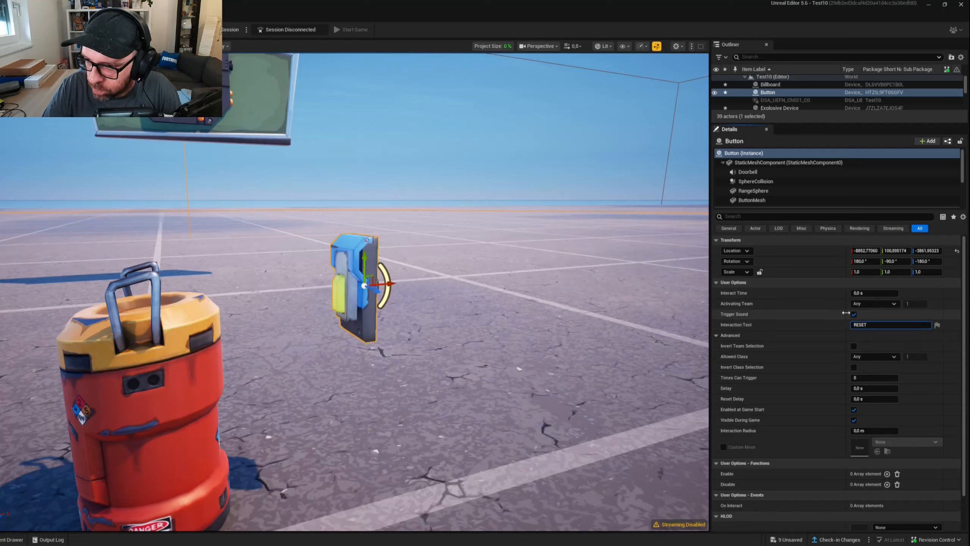
pyautogui.click(853, 313)
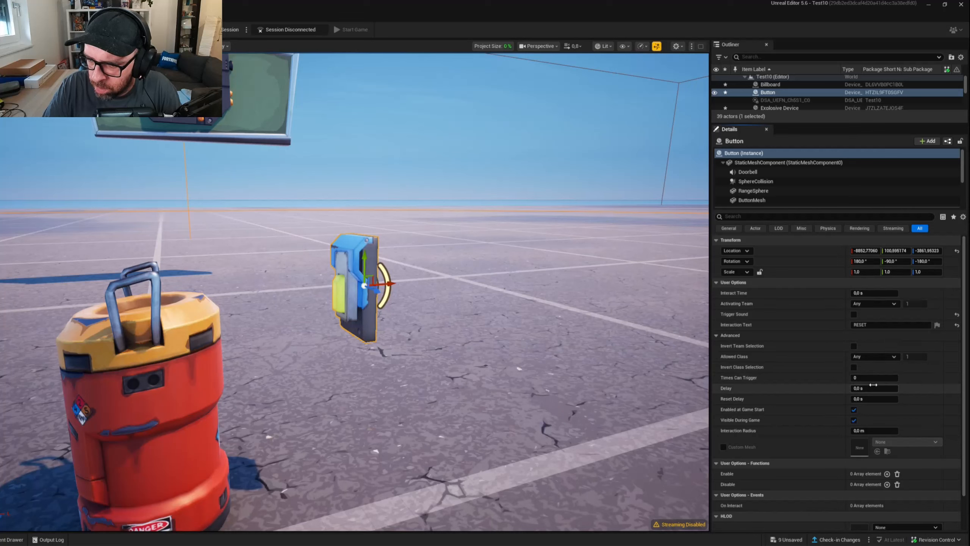
pyautogui.click(855, 419)
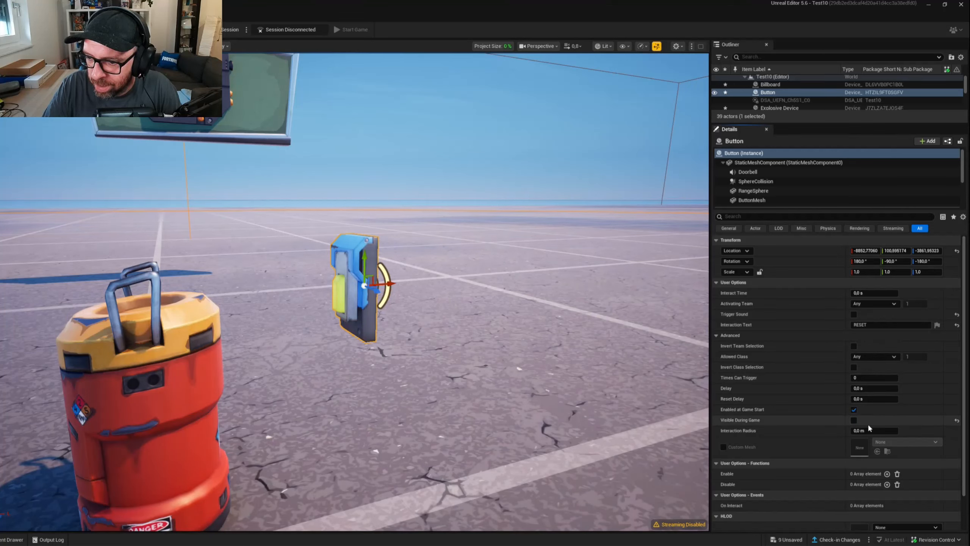
pyautogui.moveTo(854, 431); pyautogui.dragTo(862, 431)
# Step: Move the player spawn point across the floor so it stands close to the button and the explosive barrel
pyautogui.moveTo(462, 172)
pyautogui.mouseDown(button='right')
pyautogui.moveTo(454, 164)
pyautogui.moveTo(474, 180)
pyautogui.mouseUp(button='right')
pyautogui.click(480, 190)
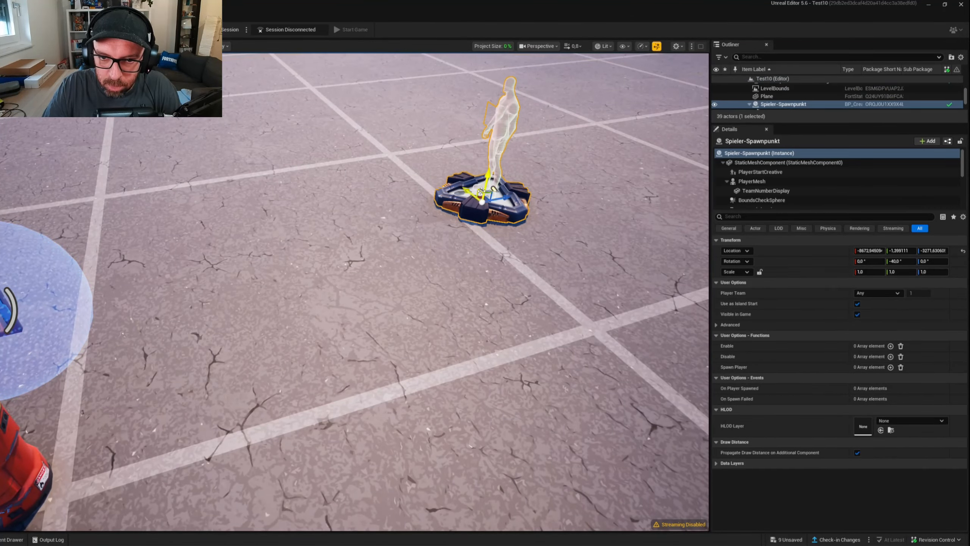
pyautogui.moveTo(487, 198); pyautogui.dragTo(105, 281)
pyautogui.moveTo(105, 281); pyautogui.dragTo(42, 283, button='right')
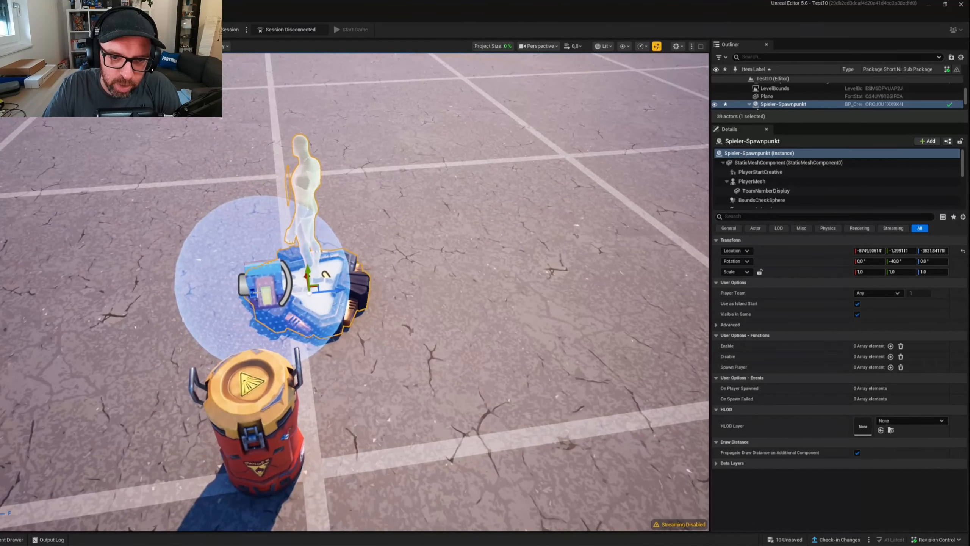
pyautogui.moveTo(322, 290); pyautogui.dragTo(202, 293, button='right')
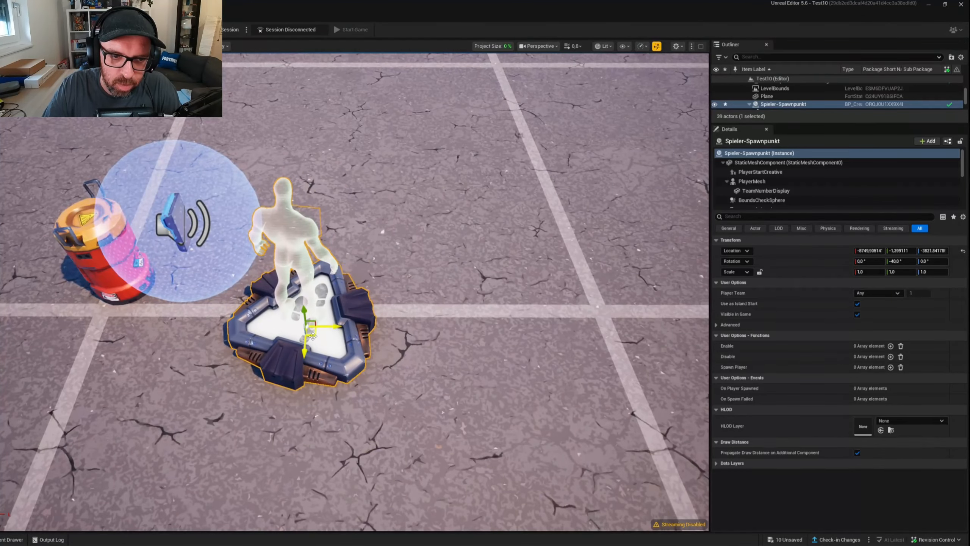
pyautogui.moveTo(315, 338); pyautogui.dragTo(297, 374)
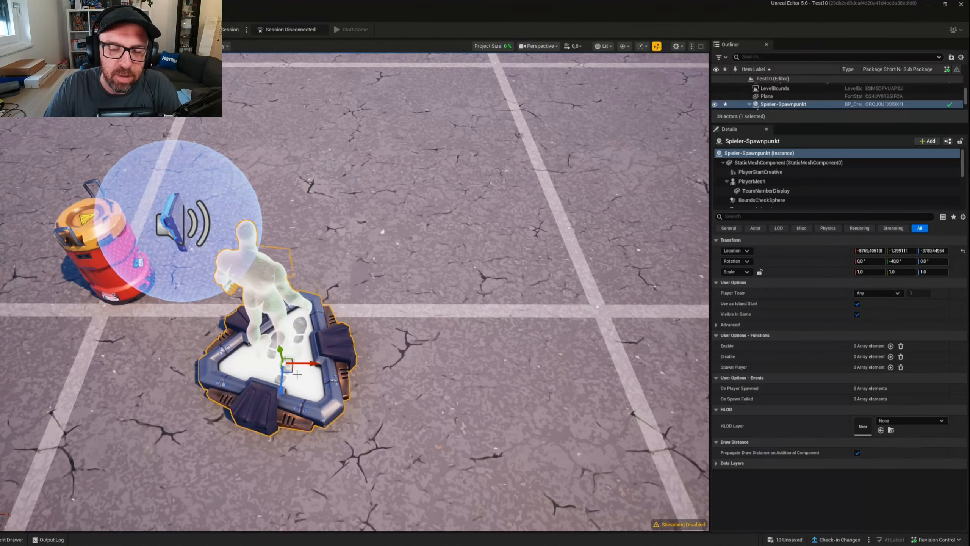
pyautogui.moveTo(274, 316); pyautogui.dragTo(344, 271, button='right')
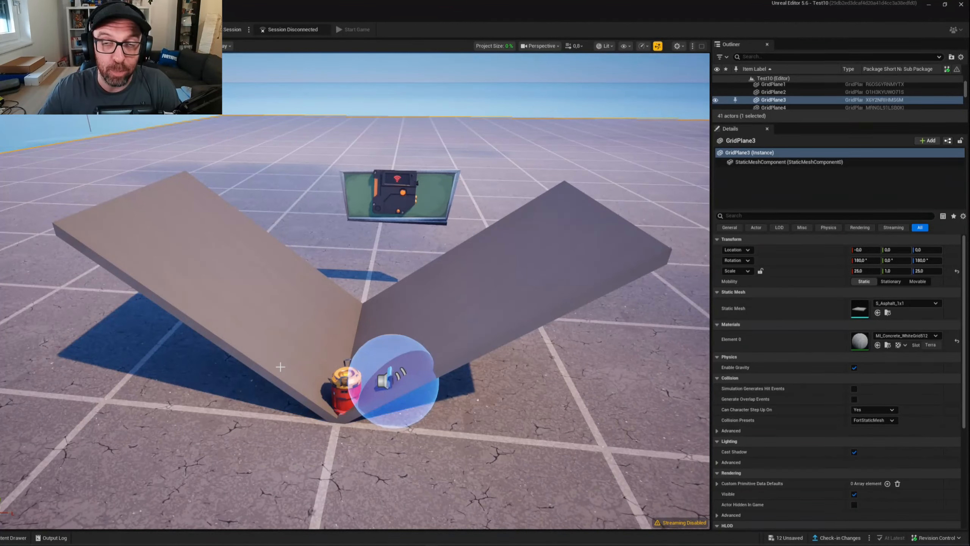
# Step: Lift the explosive device out from between the two ramps to above the left ramp
pyautogui.moveTo(311, 395); pyautogui.dragTo(309, 411, button='right')
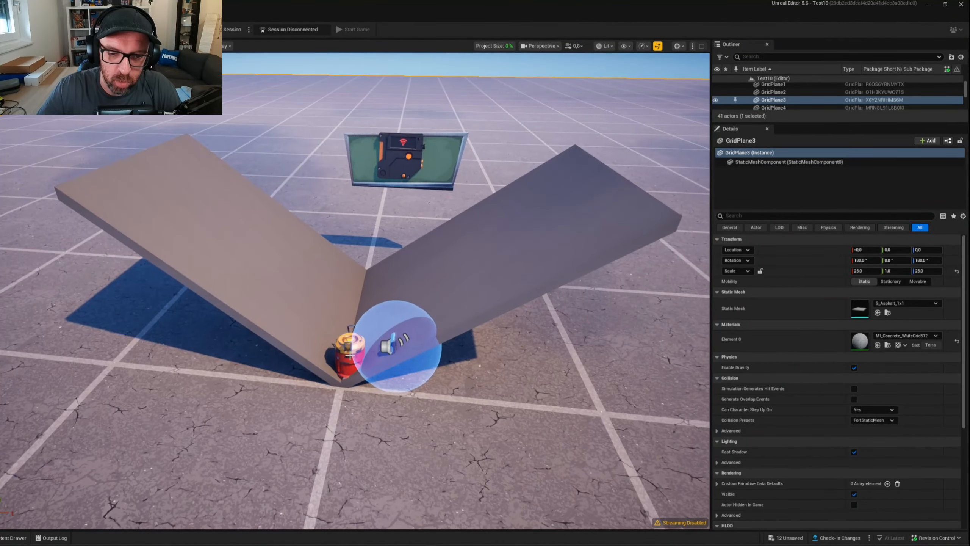
pyautogui.click(344, 353)
pyautogui.moveTo(349, 355); pyautogui.dragTo(350, 234)
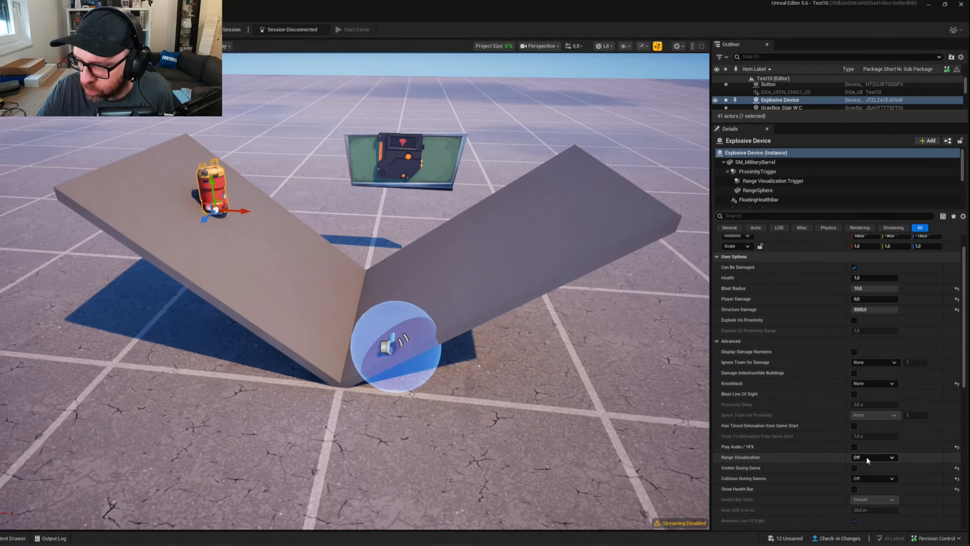
# Step: Set the explosive device's range visualization to Damage and examine how far its blast radius reaches
pyautogui.click(875, 472)
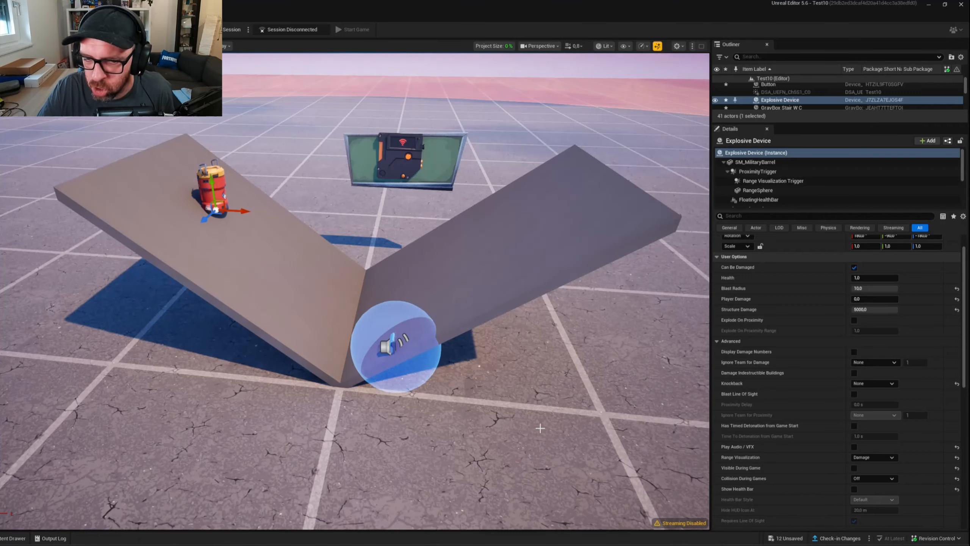
pyautogui.moveTo(332, 274); pyautogui.dragTo(325, 309, button='right')
pyautogui.press('s')
pyautogui.scroll(5, 332, 274)
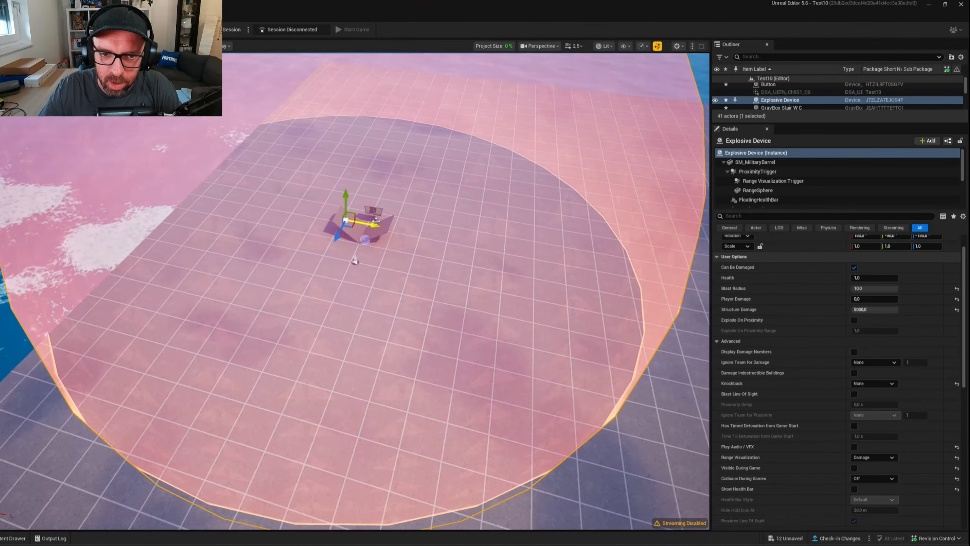
# Step: Move the explosive device into the air above the ramps and set its range visualization to Off
pyautogui.moveTo(371, 224); pyautogui.dragTo(380, 232)
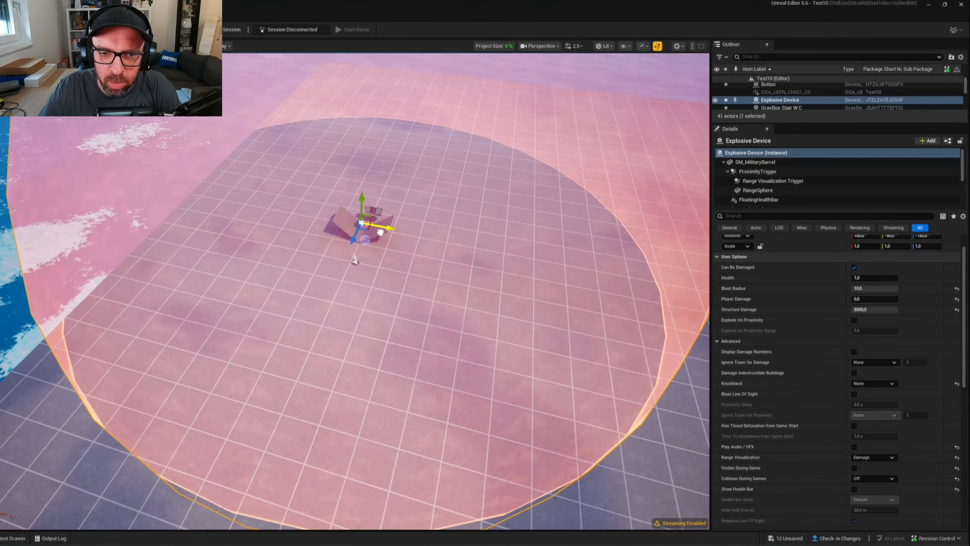
pyautogui.moveTo(362, 200); pyautogui.dragTo(363, 211)
pyautogui.press('a')
pyautogui.moveTo(364, 211); pyautogui.dragTo(413, 198, button='right')
pyautogui.scroll(2, 363, 211)
pyautogui.press('w')
pyautogui.press('w')
pyautogui.press('s')
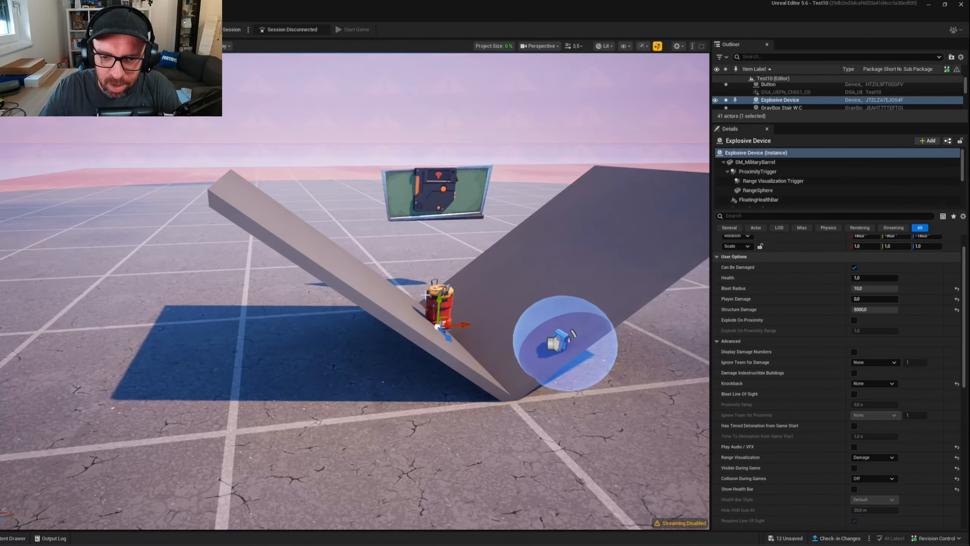
pyautogui.moveTo(448, 221); pyautogui.dragTo(471, 79)
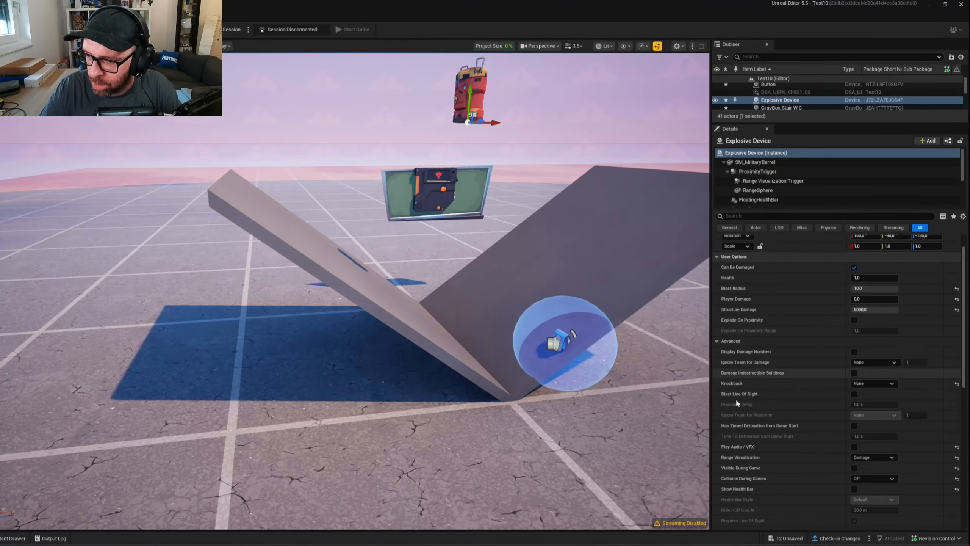
pyautogui.click(867, 460)
pyautogui.click(870, 466)
# Step: Shift the button slightly sideways so its interaction sphere sits between the two ramps
pyautogui.press('w')
pyautogui.moveTo(431, 205)
pyautogui.mouseDown(button='right')
pyautogui.moveTo(412, 203)
pyautogui.moveTo(432, 215)
pyautogui.moveTo(412, 207)
pyautogui.mouseUp(button='right')
pyautogui.press('s')
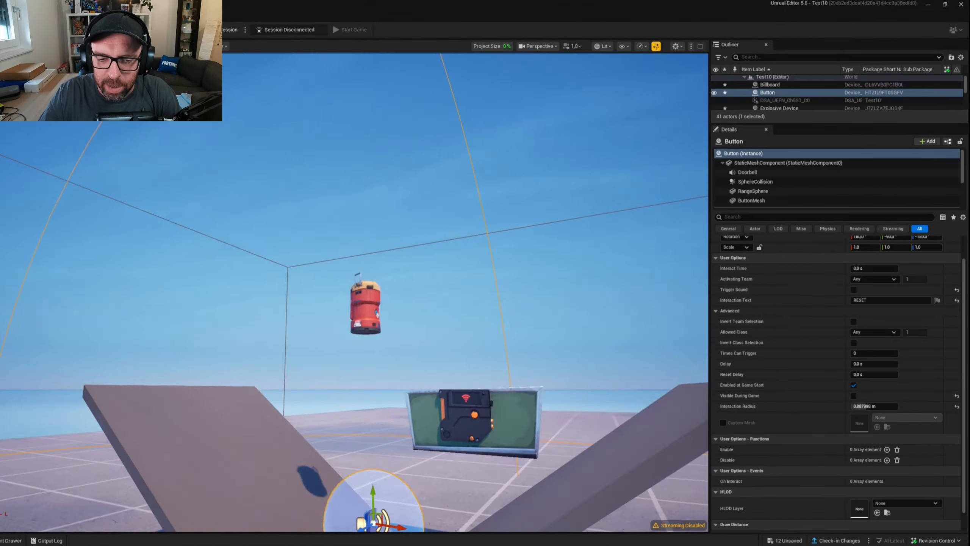
pyautogui.moveTo(355, 293); pyautogui.dragTo(401, 332, button='right')
pyautogui.press('w')
pyautogui.moveTo(359, 402); pyautogui.dragTo(347, 402)
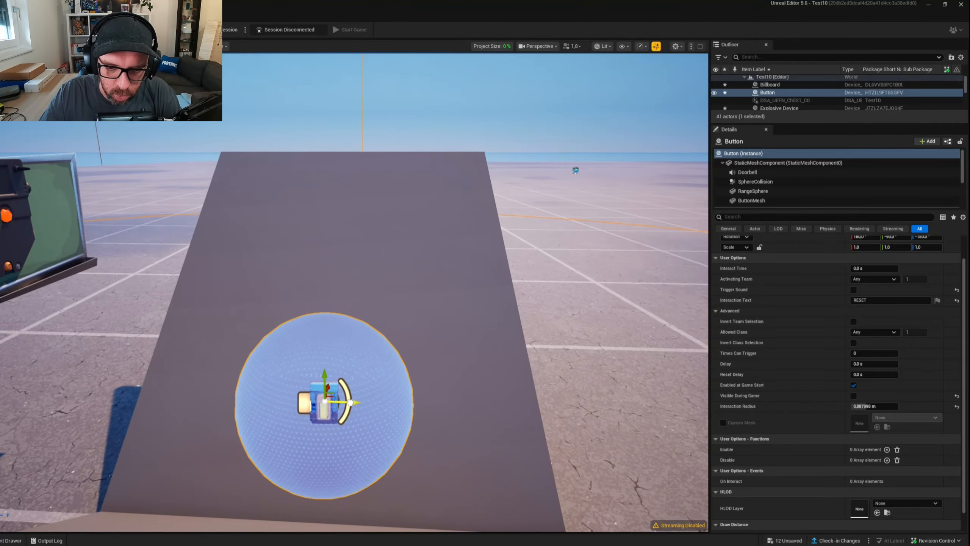
pyautogui.press('s')
pyautogui.moveTo(348, 403); pyautogui.dragTo(172, 414, button='right')
pyautogui.press('d')
pyautogui.press('s')
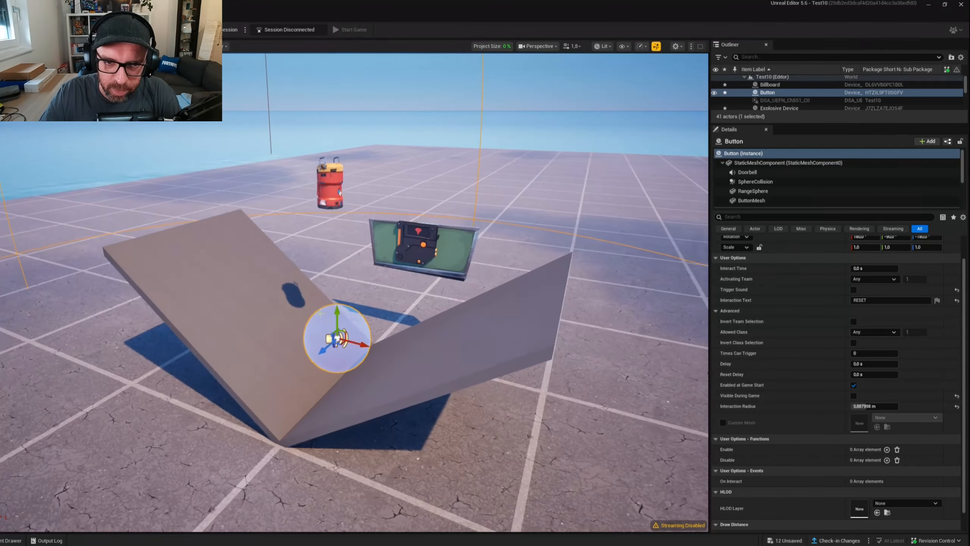
# Step: Bind the explosive device's Explode function to the trigger's On Triggered event
pyautogui.click(331, 191)
pyautogui.moveTo(331, 191)
pyautogui.mouseDown(button='right')
pyautogui.moveTo(283, 248)
pyautogui.moveTo(333, 189)
pyautogui.mouseUp(button='right')
pyautogui.press('w')
pyautogui.press('s')
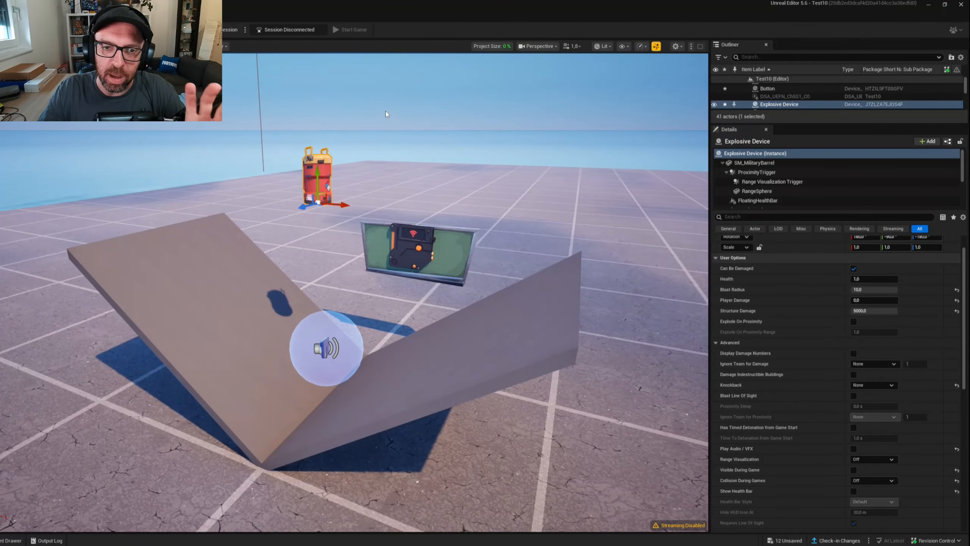
pyautogui.press('Escape')
pyautogui.click(309, 150)
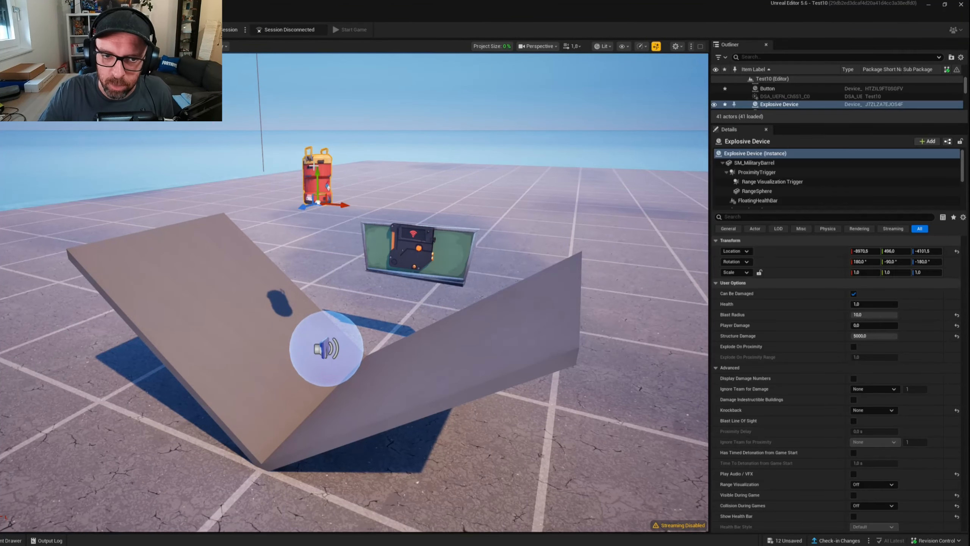
pyautogui.scroll(-5, 853, 436)
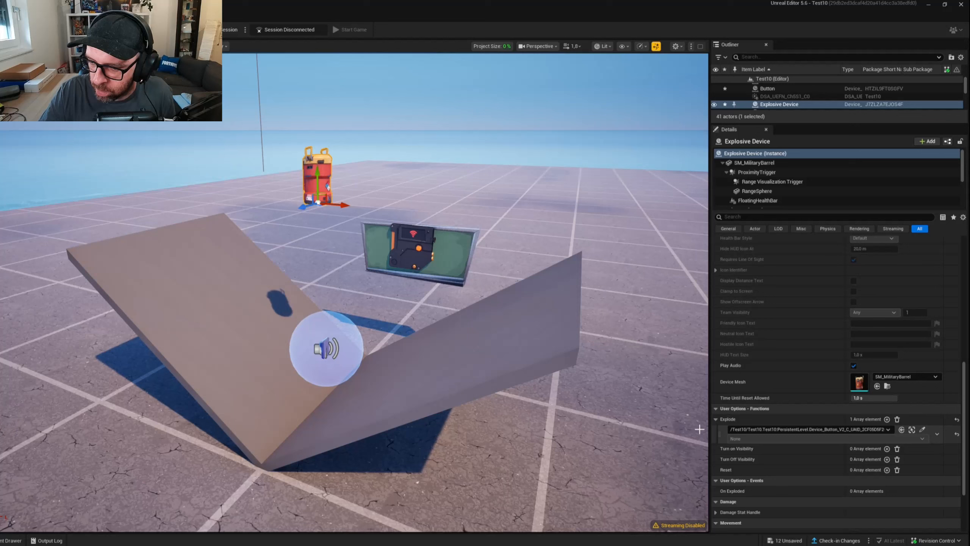
pyautogui.click(922, 429)
pyautogui.click(428, 253)
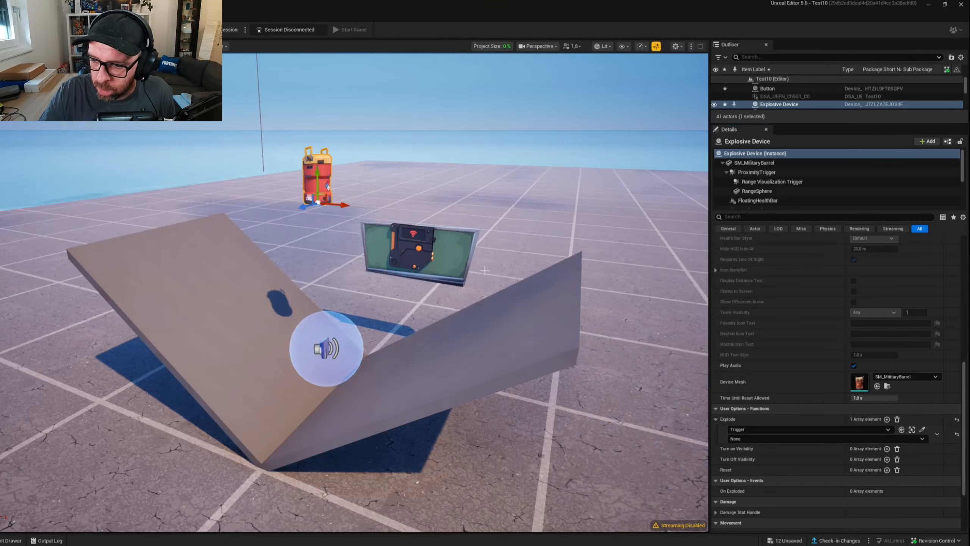
pyautogui.click(739, 438)
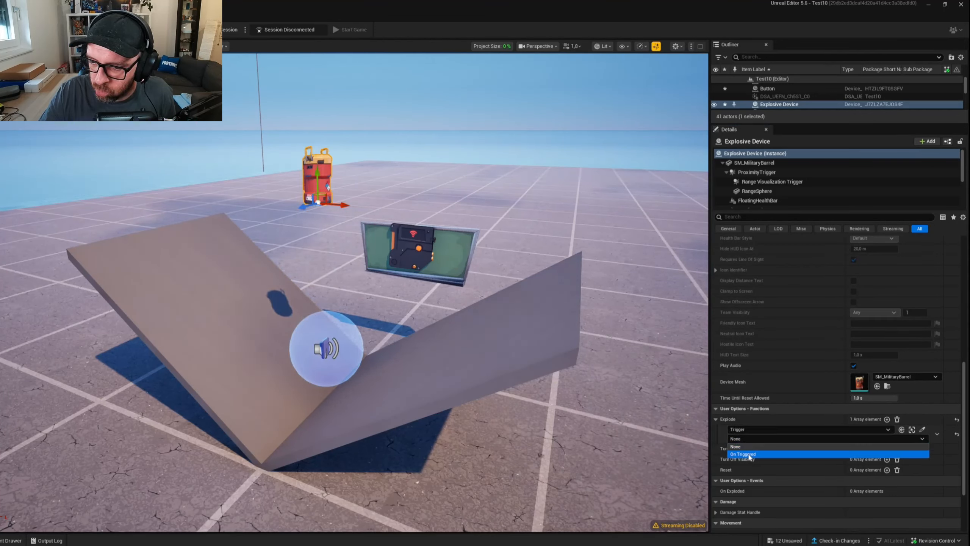
pyautogui.click(749, 454)
# Step: Add a second Explode binding on the explosive device, linked to the button's On Interact event
pyautogui.click(887, 419)
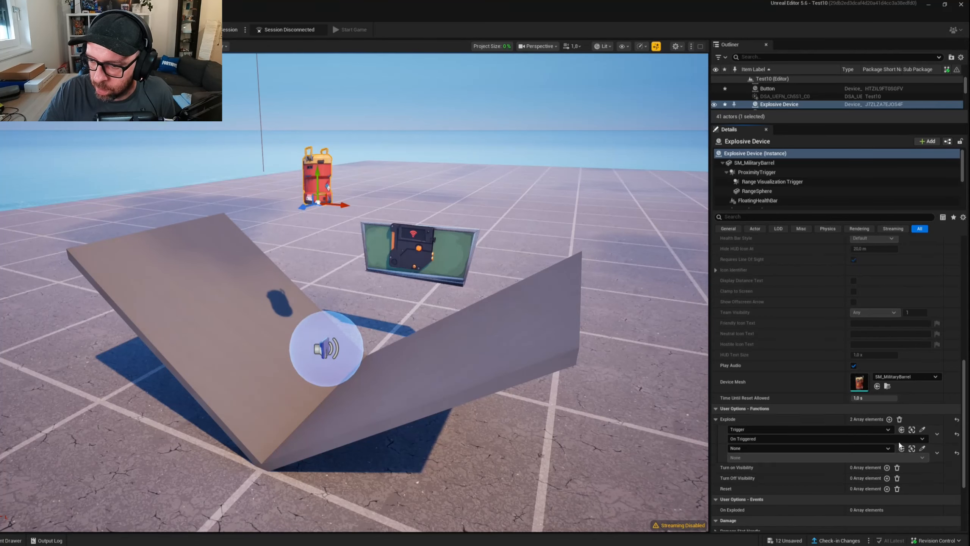
pyautogui.click(921, 448)
pyautogui.click(327, 346)
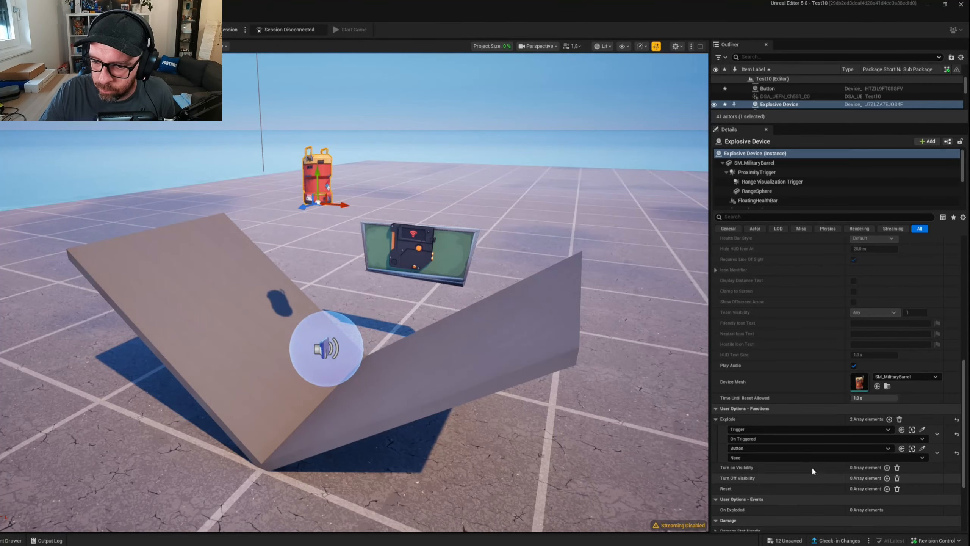
pyautogui.click(813, 457)
pyautogui.click(764, 469)
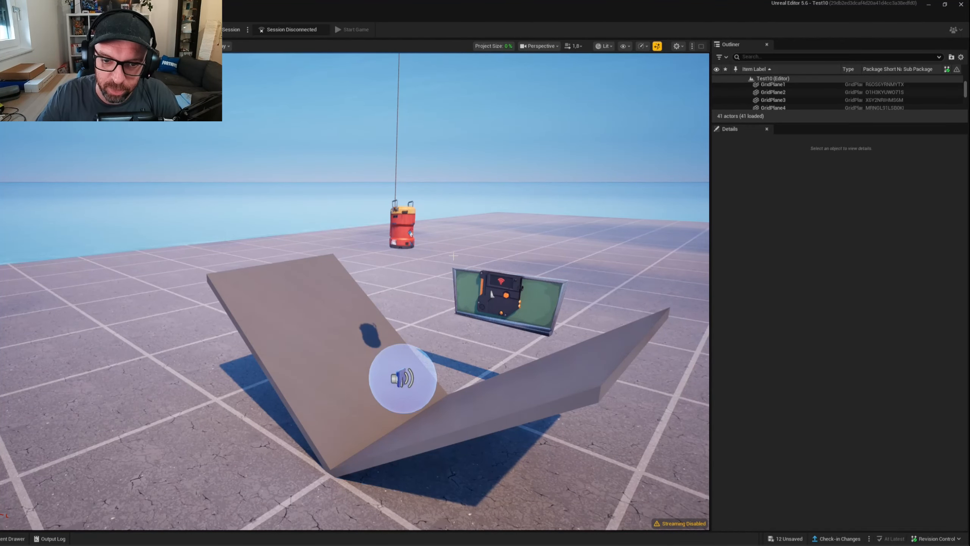
# Step: Search the Devices folder for "time" and place a Timed Objective device on the ground beside the ramps
pyautogui.moveTo(453, 255); pyautogui.dragTo(457, 249, button='right')
pyautogui.press('s')
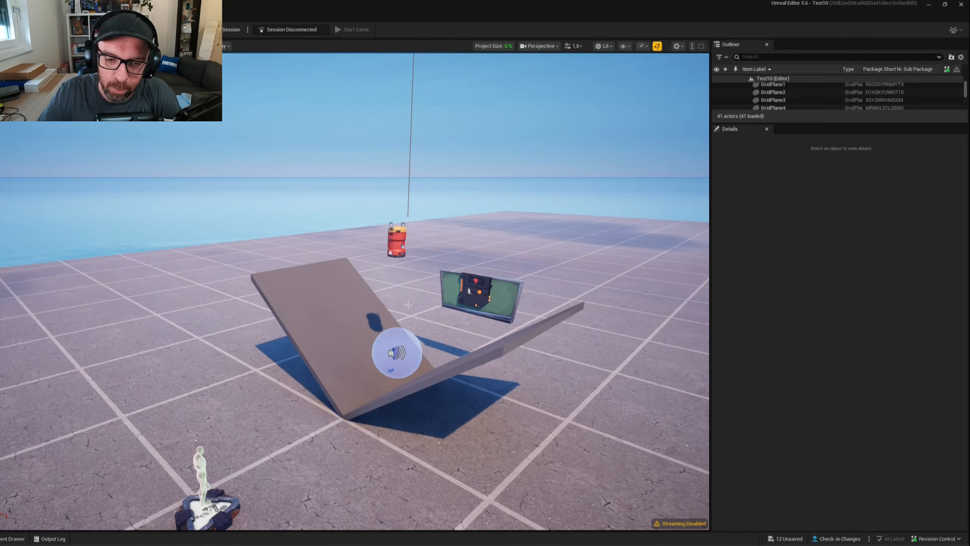
pyautogui.moveTo(408, 304); pyautogui.dragTo(20, 435, button='right')
pyautogui.press('w')
pyautogui.press('d')
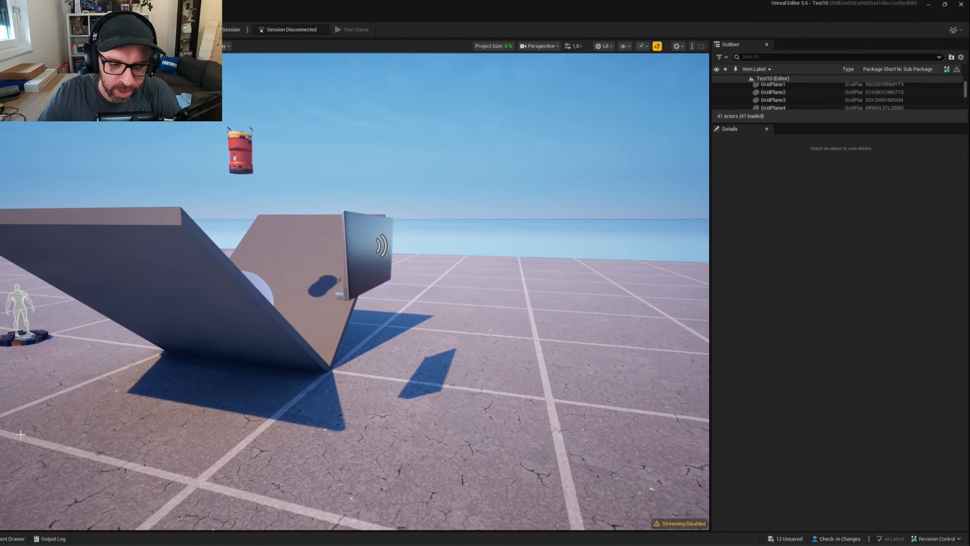
pyautogui.moveTo(213, 543); pyautogui.dragTo(393, 105)
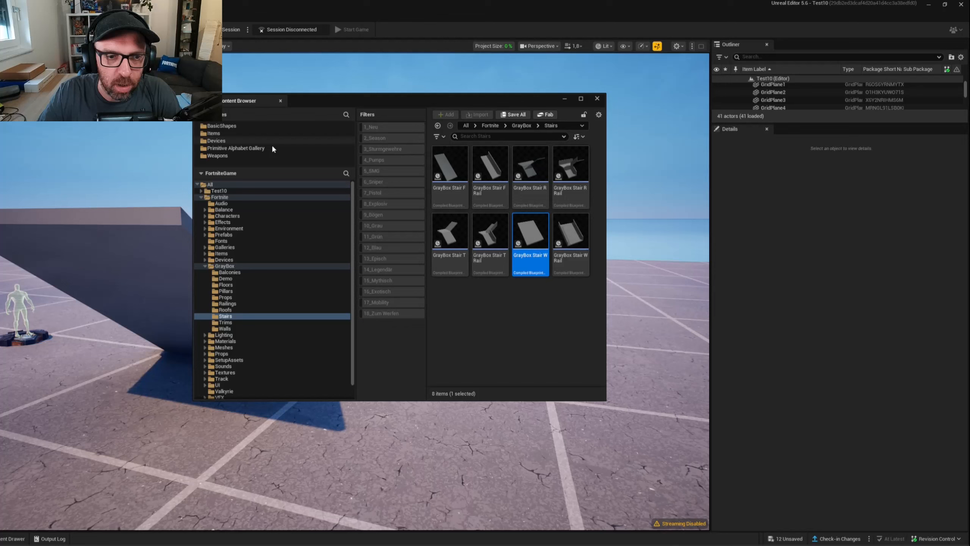
pyautogui.click(222, 140)
pyautogui.click(508, 136)
pyautogui.write('t')
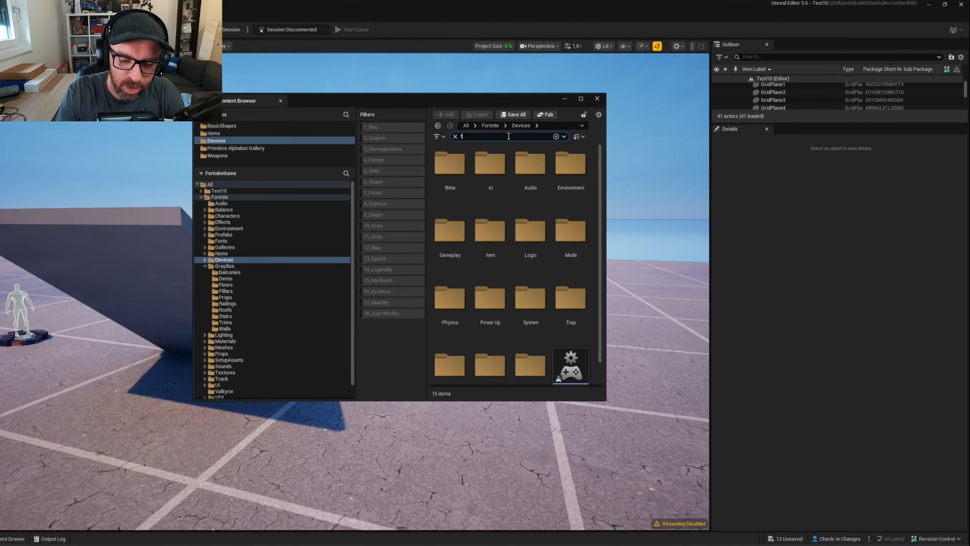
pyautogui.write('ime')
pyautogui.moveTo(489, 164); pyautogui.dragTo(438, 445)
pyautogui.click(567, 100)
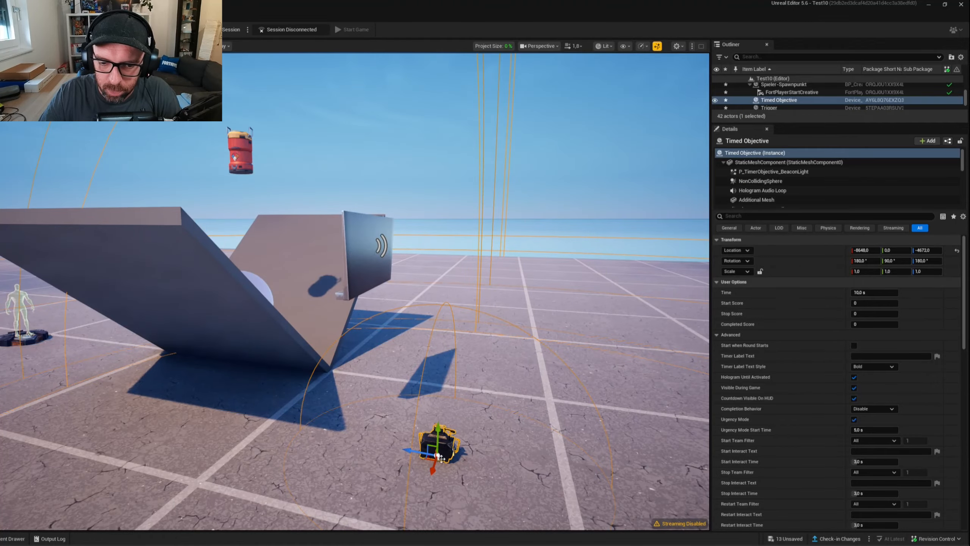
# Step: Move the timed objective along the X axis to location -8776
pyautogui.moveTo(441, 457); pyautogui.dragTo(320, 435, button='right')
pyautogui.moveTo(372, 406); pyautogui.dragTo(372, 405, button='right')
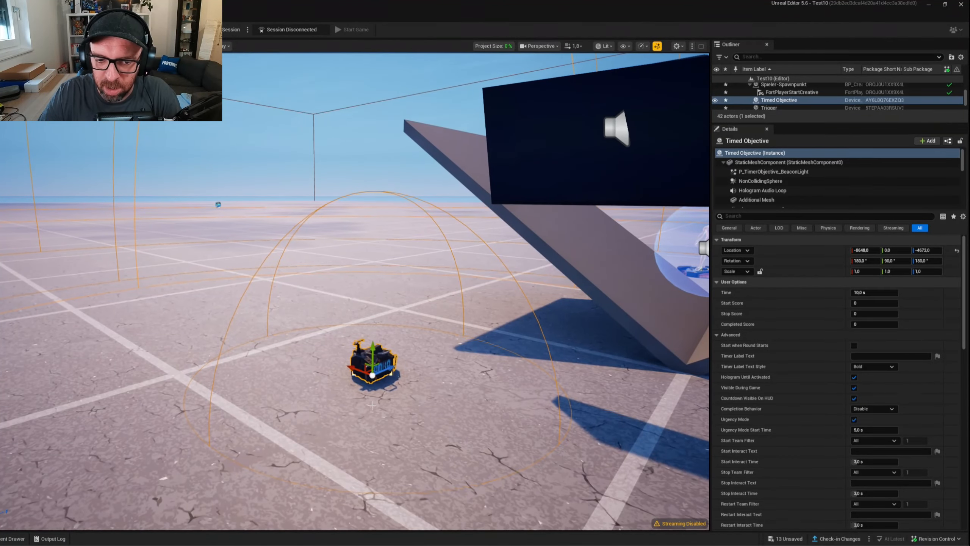
pyautogui.moveTo(353, 369); pyautogui.dragTo(435, 399)
# Step: Set the timed objective's Time to 1.5 s and enable Start when Round Starts
pyautogui.moveTo(435, 399); pyautogui.dragTo(371, 500, button='right')
pyautogui.press('w')
pyautogui.scroll(-3, 435, 398)
pyautogui.press('s')
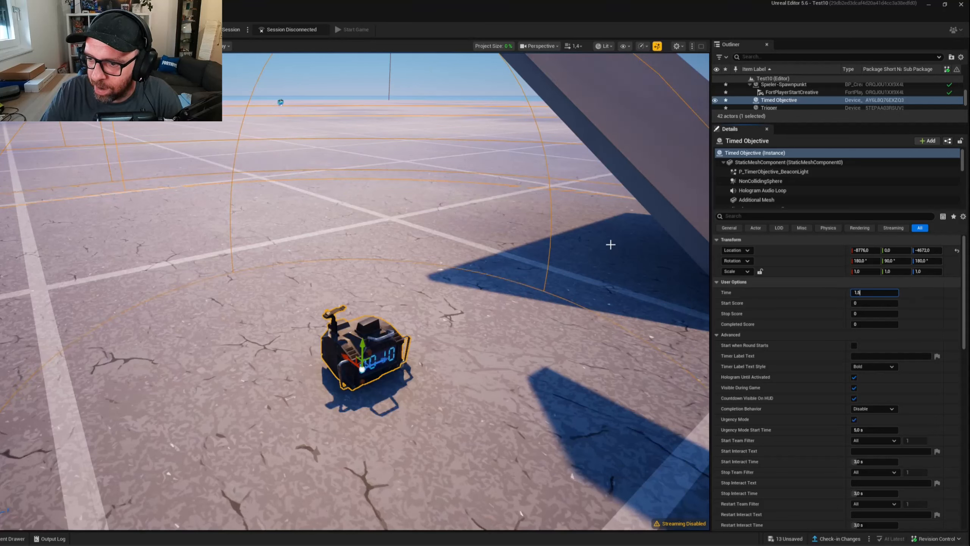
pyautogui.click(854, 345)
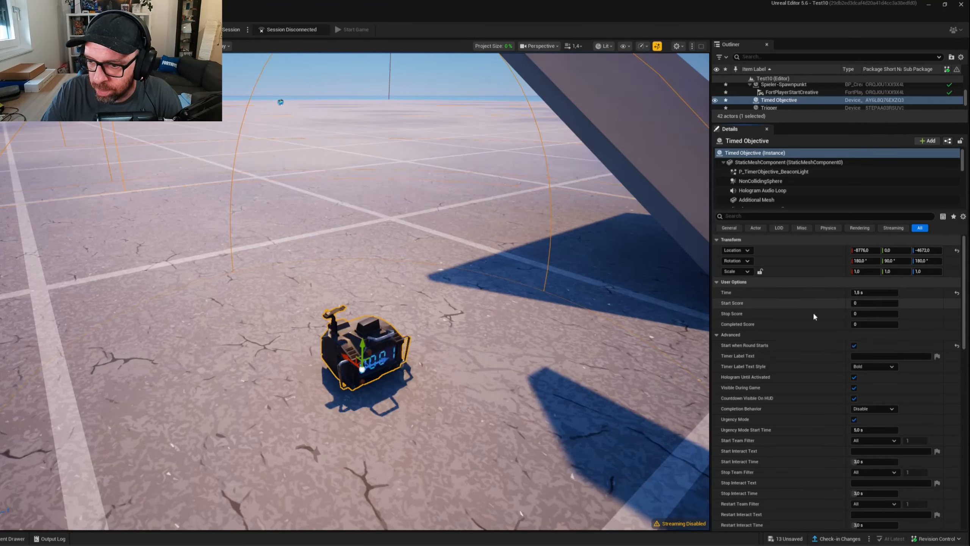
# Step: Turn off Hologram Until Activated, Visible During Game and Countdown Visible On HUD for the timed objective
pyautogui.click(854, 377)
pyautogui.click(854, 388)
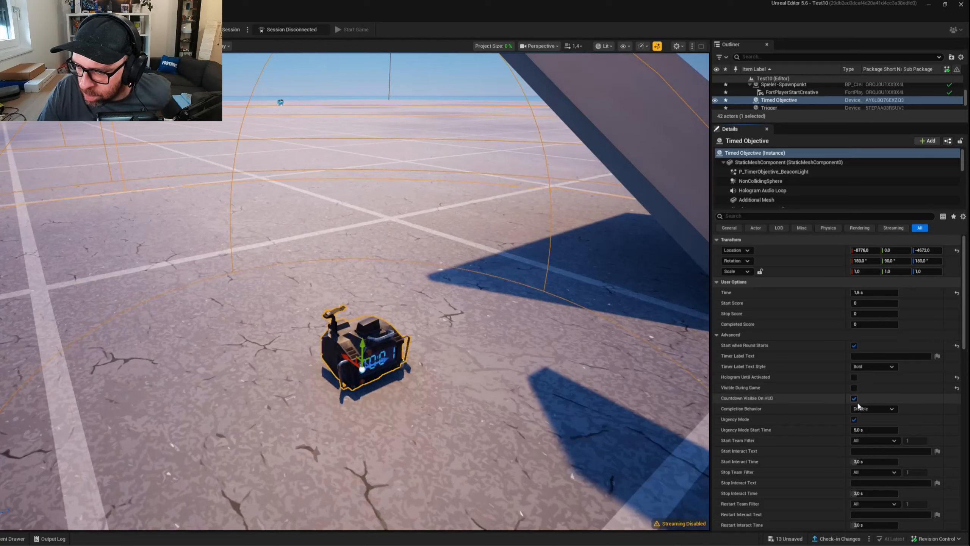
pyautogui.click(854, 398)
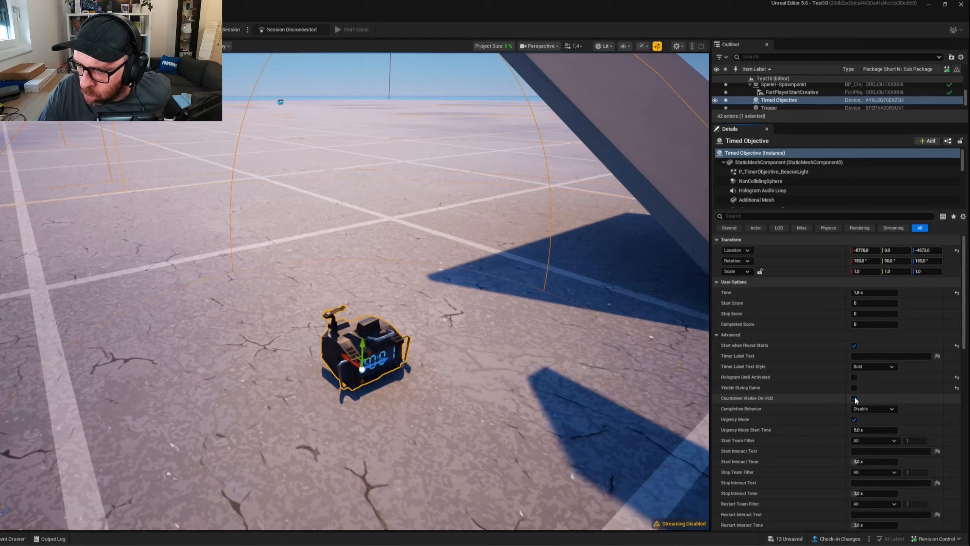
# Step: Set the timed objective's Completion Behavior to Restart and turn off Urgency Mode
pyautogui.click(873, 408)
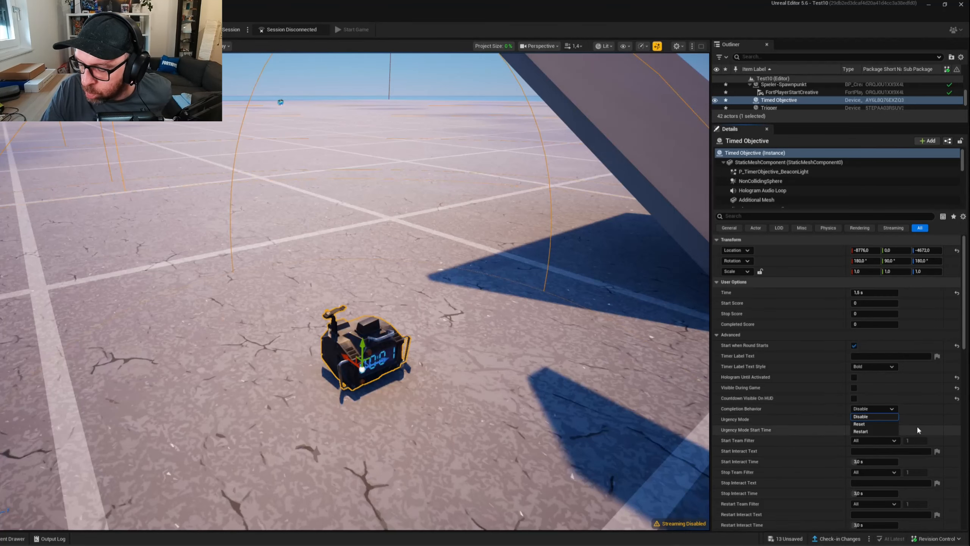
pyautogui.click(871, 432)
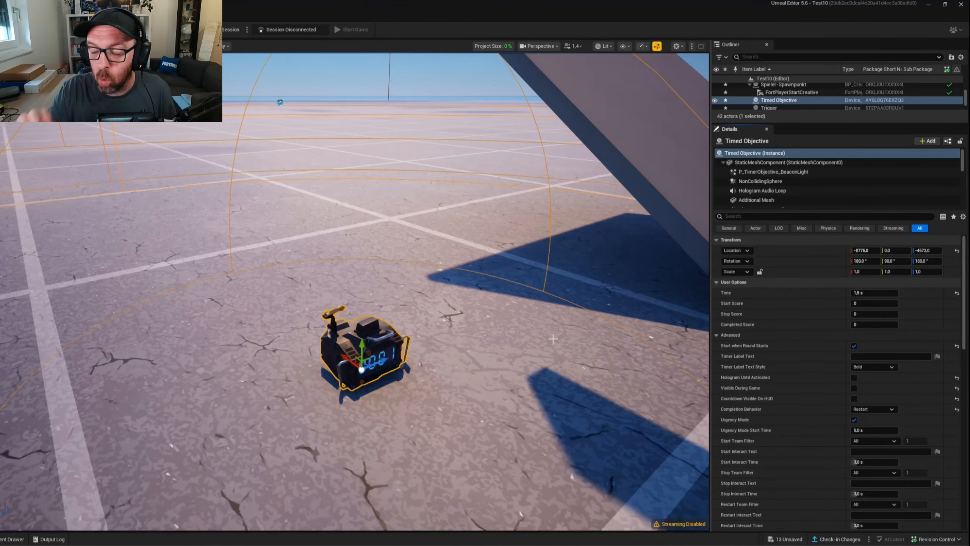
pyautogui.scroll(-5, 426, 265)
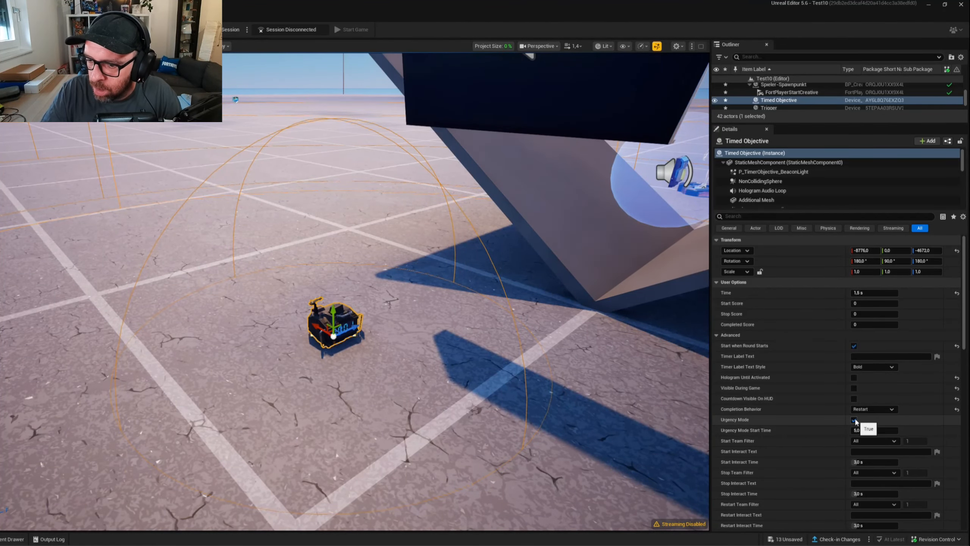
# Step: Turn off Audio Effects for the timed objective and review its remaining options, functions and events
pyautogui.scroll(-10, 855, 420)
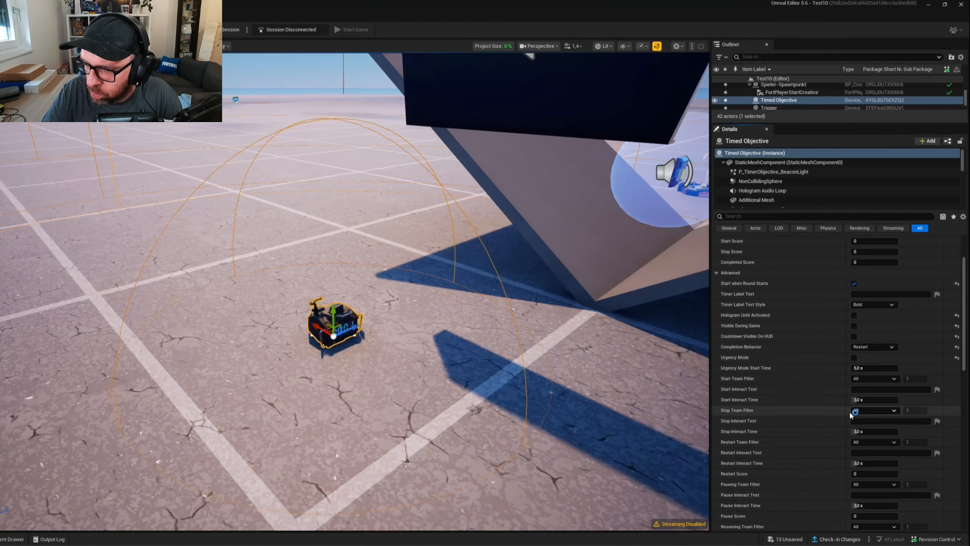
pyautogui.click(853, 389)
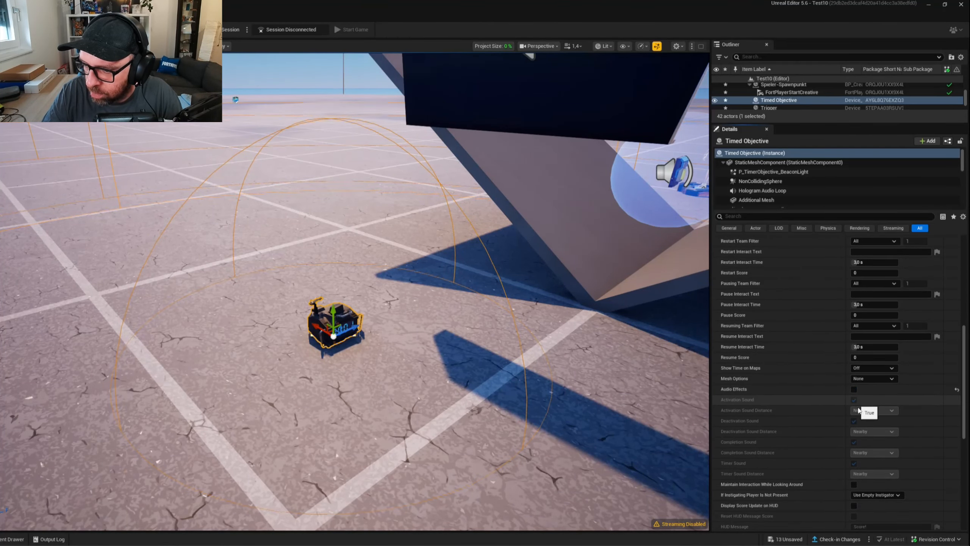
pyautogui.scroll(-5, 854, 390)
pyautogui.moveTo(489, 351); pyautogui.dragTo(480, 334, button='right')
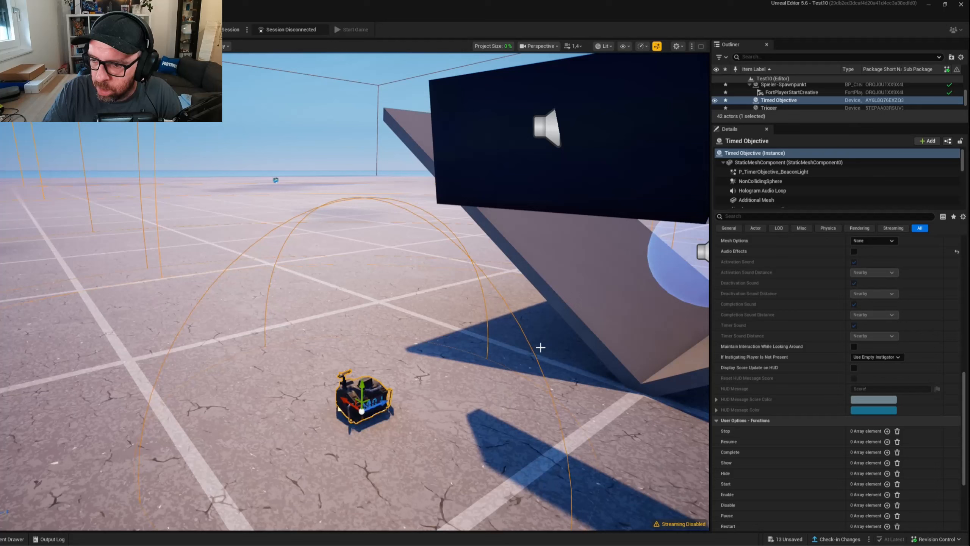
pyautogui.moveTo(963, 384); pyautogui.dragTo(953, 242)
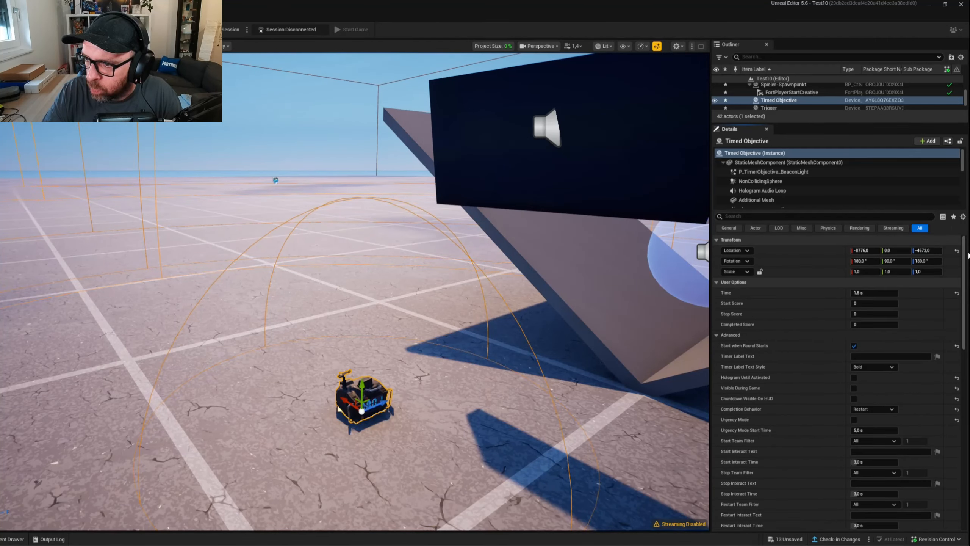
pyautogui.moveTo(964, 260); pyautogui.dragTo(964, 428)
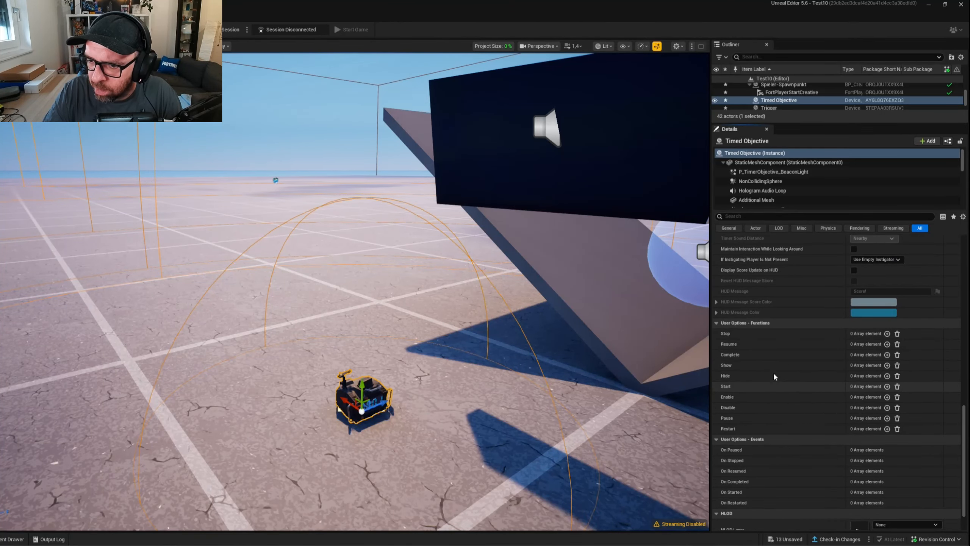
# Step: Bind the explosive device's Reset function to the timed objective's On Completed event
pyautogui.moveTo(573, 332); pyautogui.dragTo(704, 304, button='right')
pyautogui.click(150, 133)
pyautogui.click(128, 153)
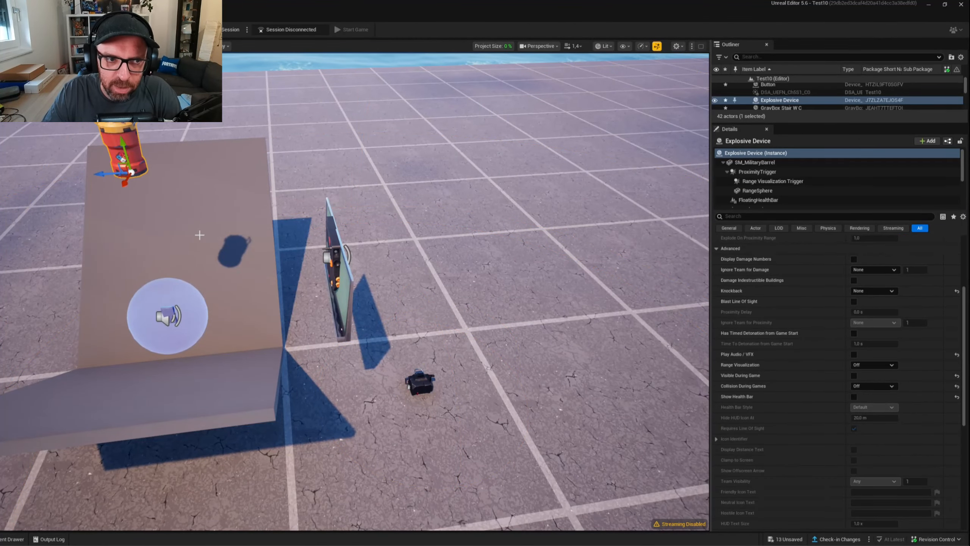
pyautogui.scroll(-3, 683, 369)
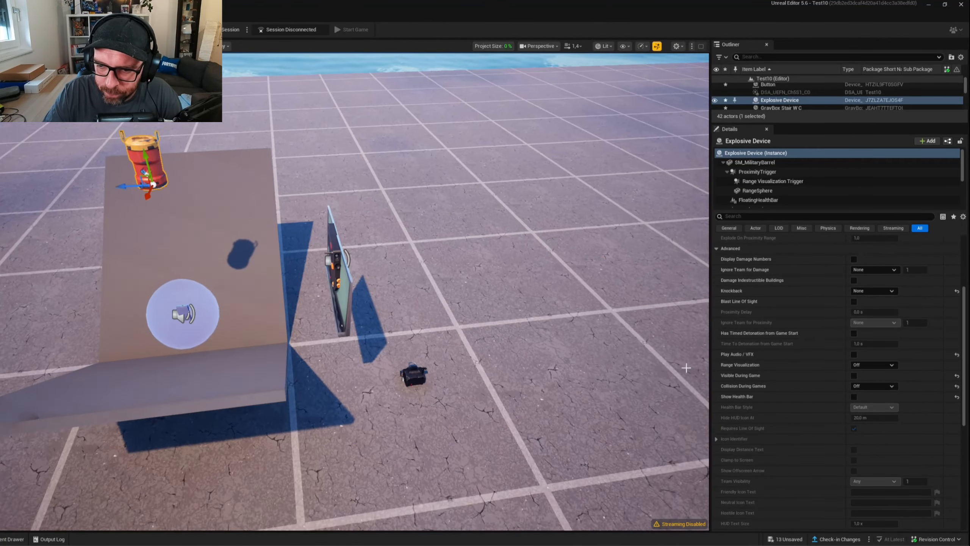
pyautogui.scroll(-10, 810, 365)
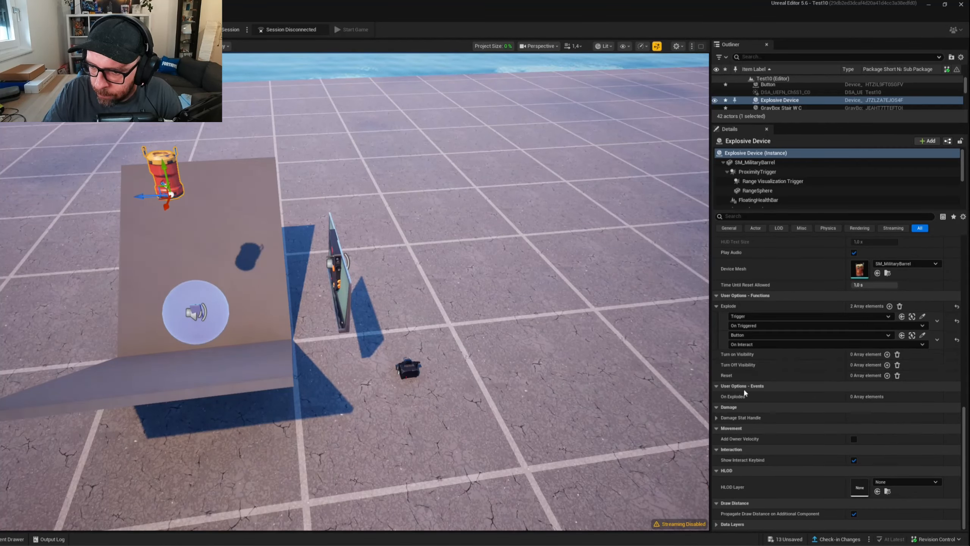
pyautogui.click(886, 375)
pyautogui.click(922, 385)
pyautogui.click(407, 362)
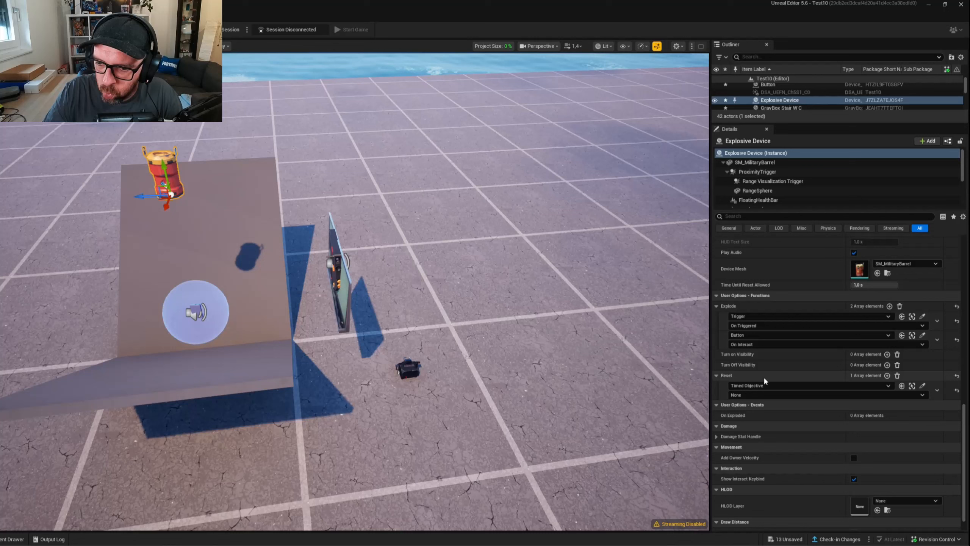
pyautogui.click(748, 394)
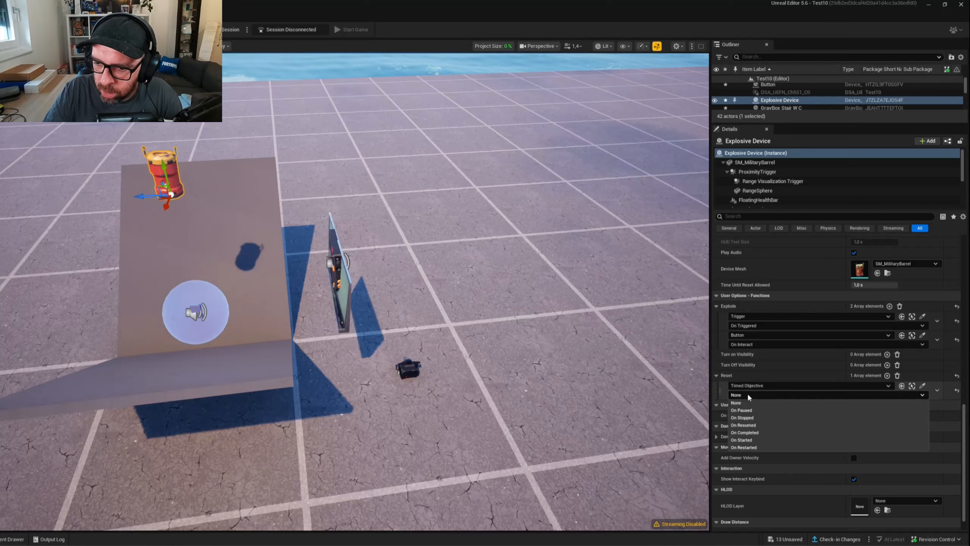
pyautogui.click(759, 433)
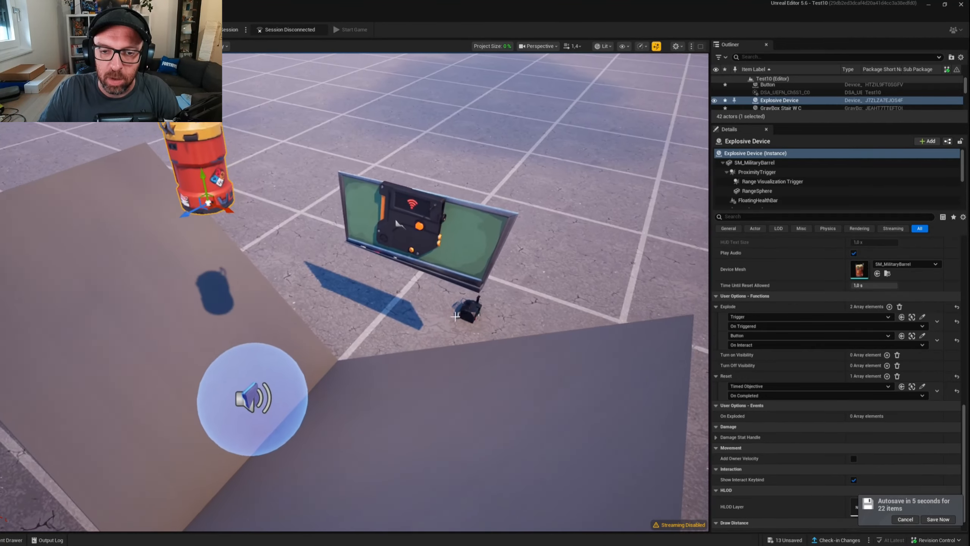
pyautogui.moveTo(405, 223); pyautogui.dragTo(405, 222, button='right')
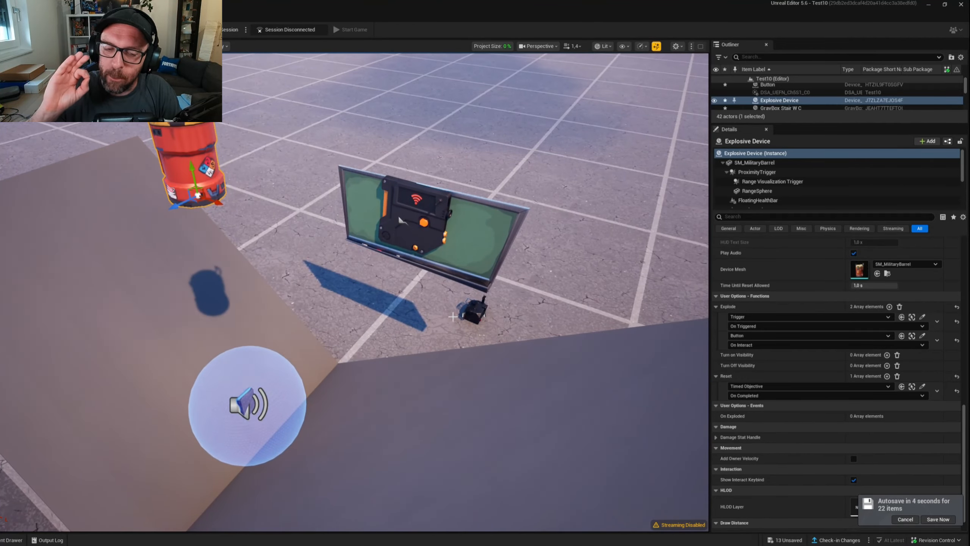
pyautogui.press('s')
pyautogui.moveTo(415, 291); pyautogui.dragTo(416, 291, button='right')
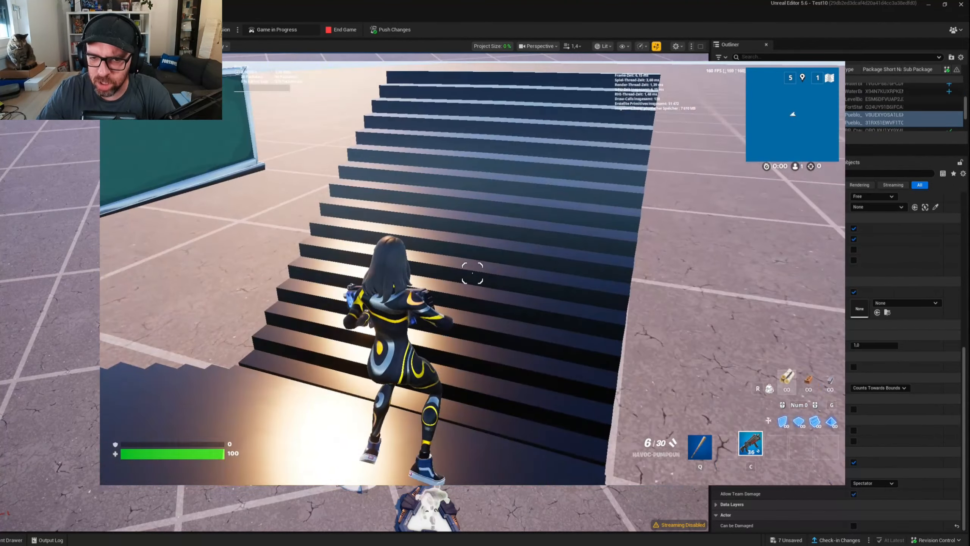
# Step: Walk the character around the stairs to the Reset board in the running game to test the reset interaction
pyautogui.press('w')
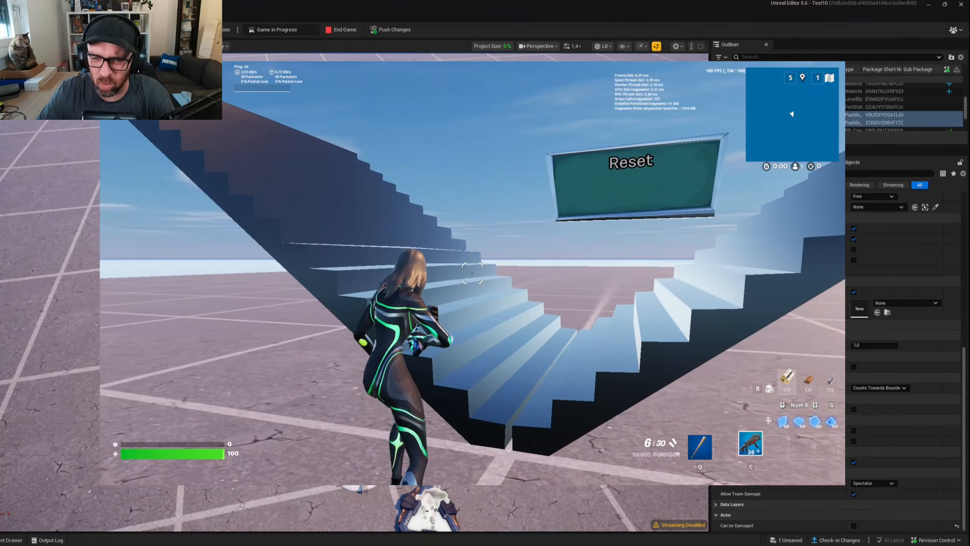
pyautogui.press('w')
pyautogui.press('w')
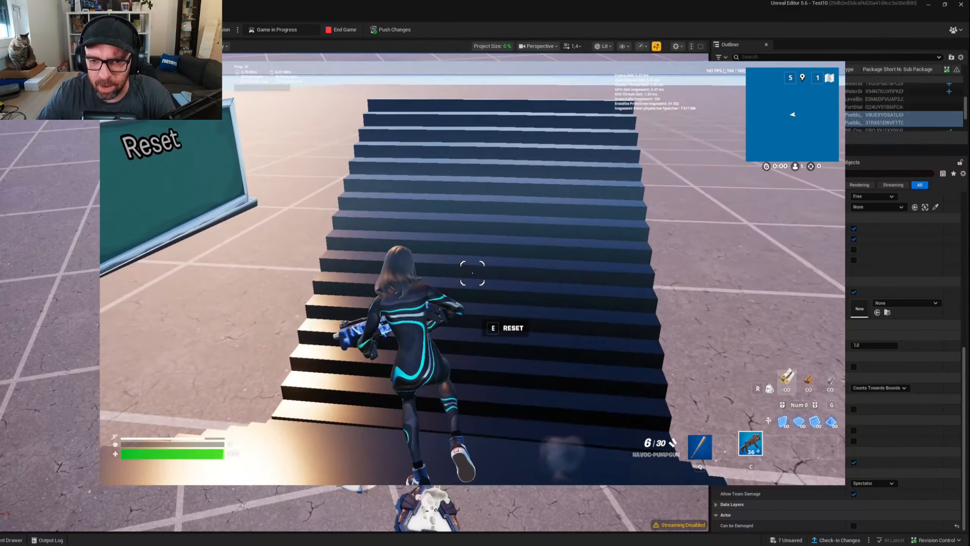
pyautogui.press('w')
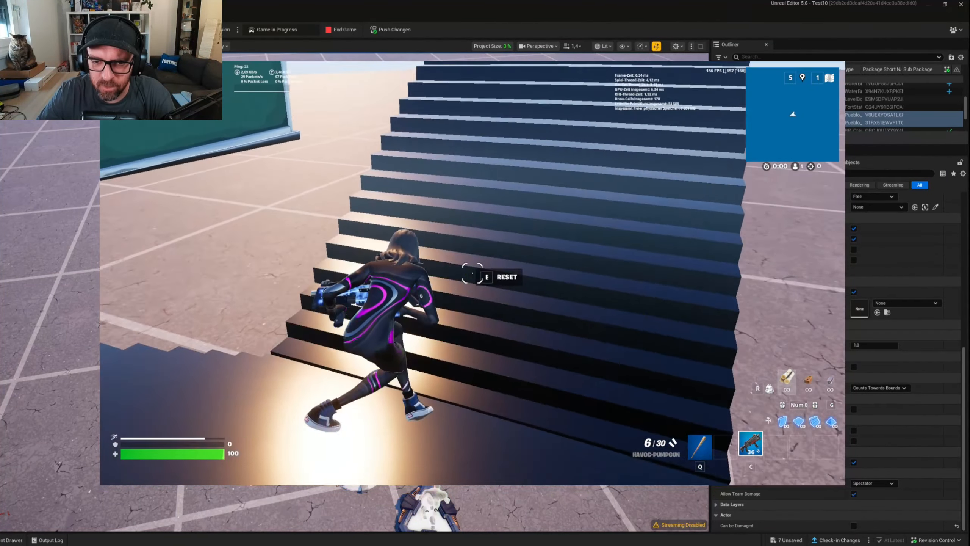